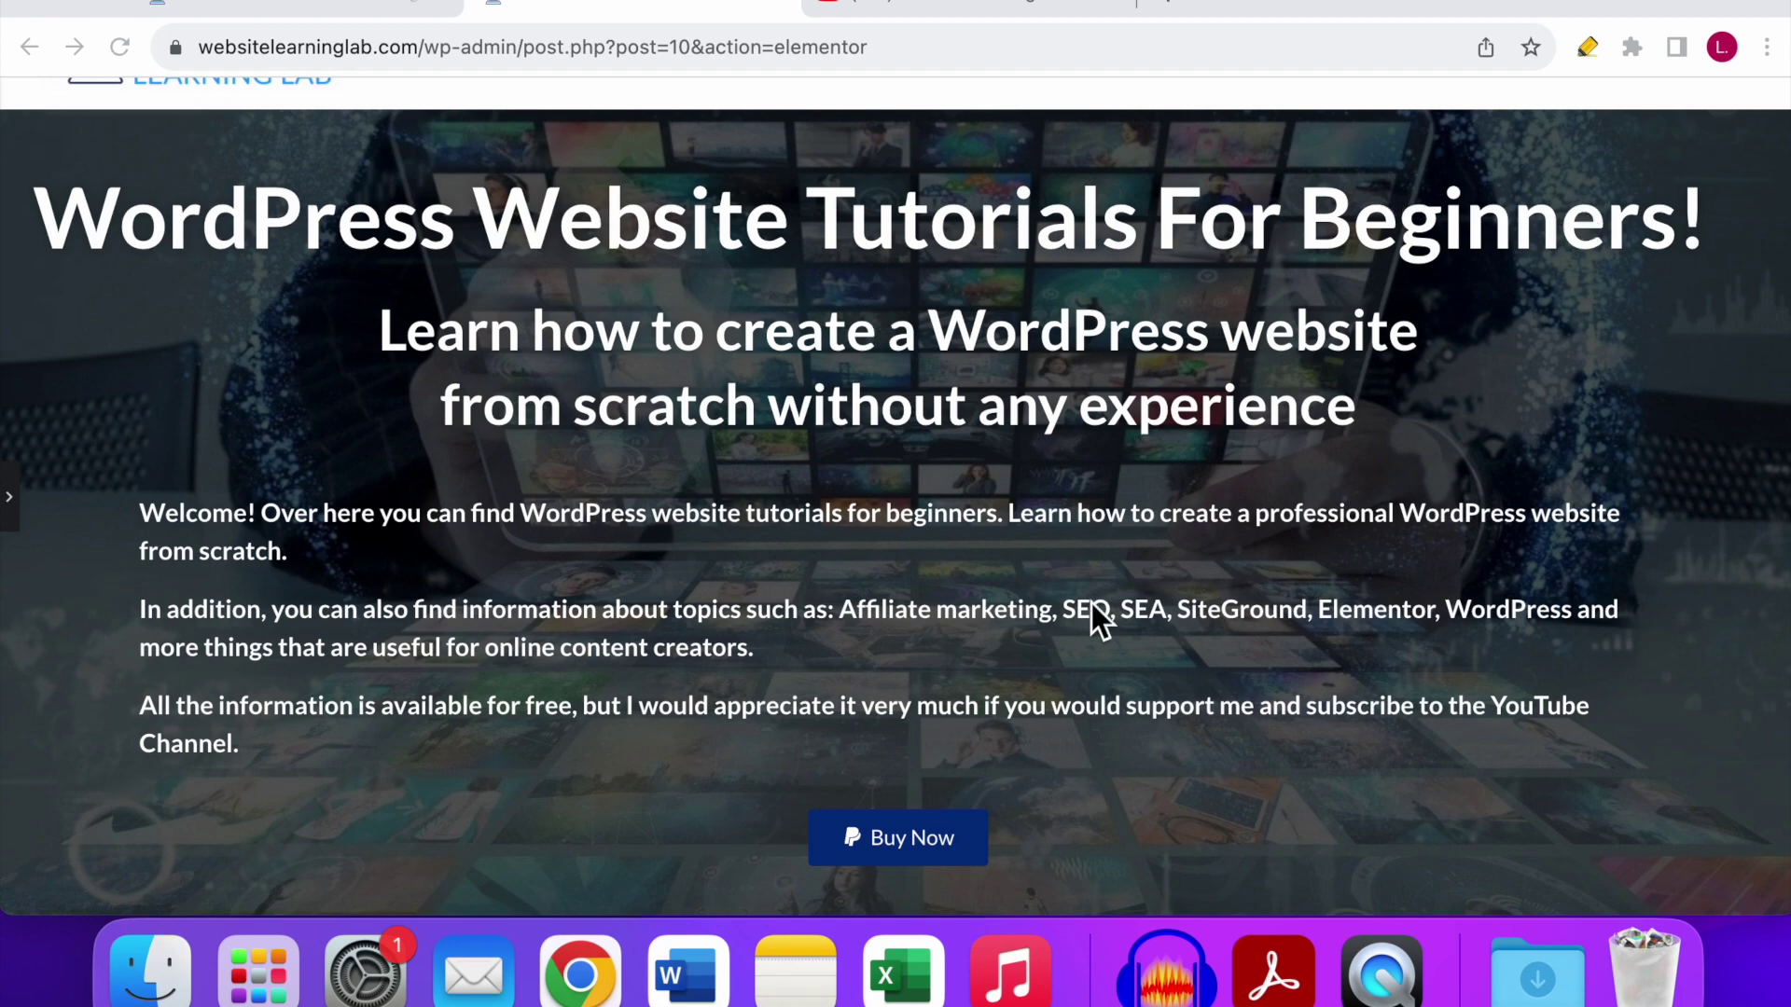
Step: Open the Installed Plugins list and confirm Elementor and Elementor Pro are active among the 13 plugins
click(320, 8)
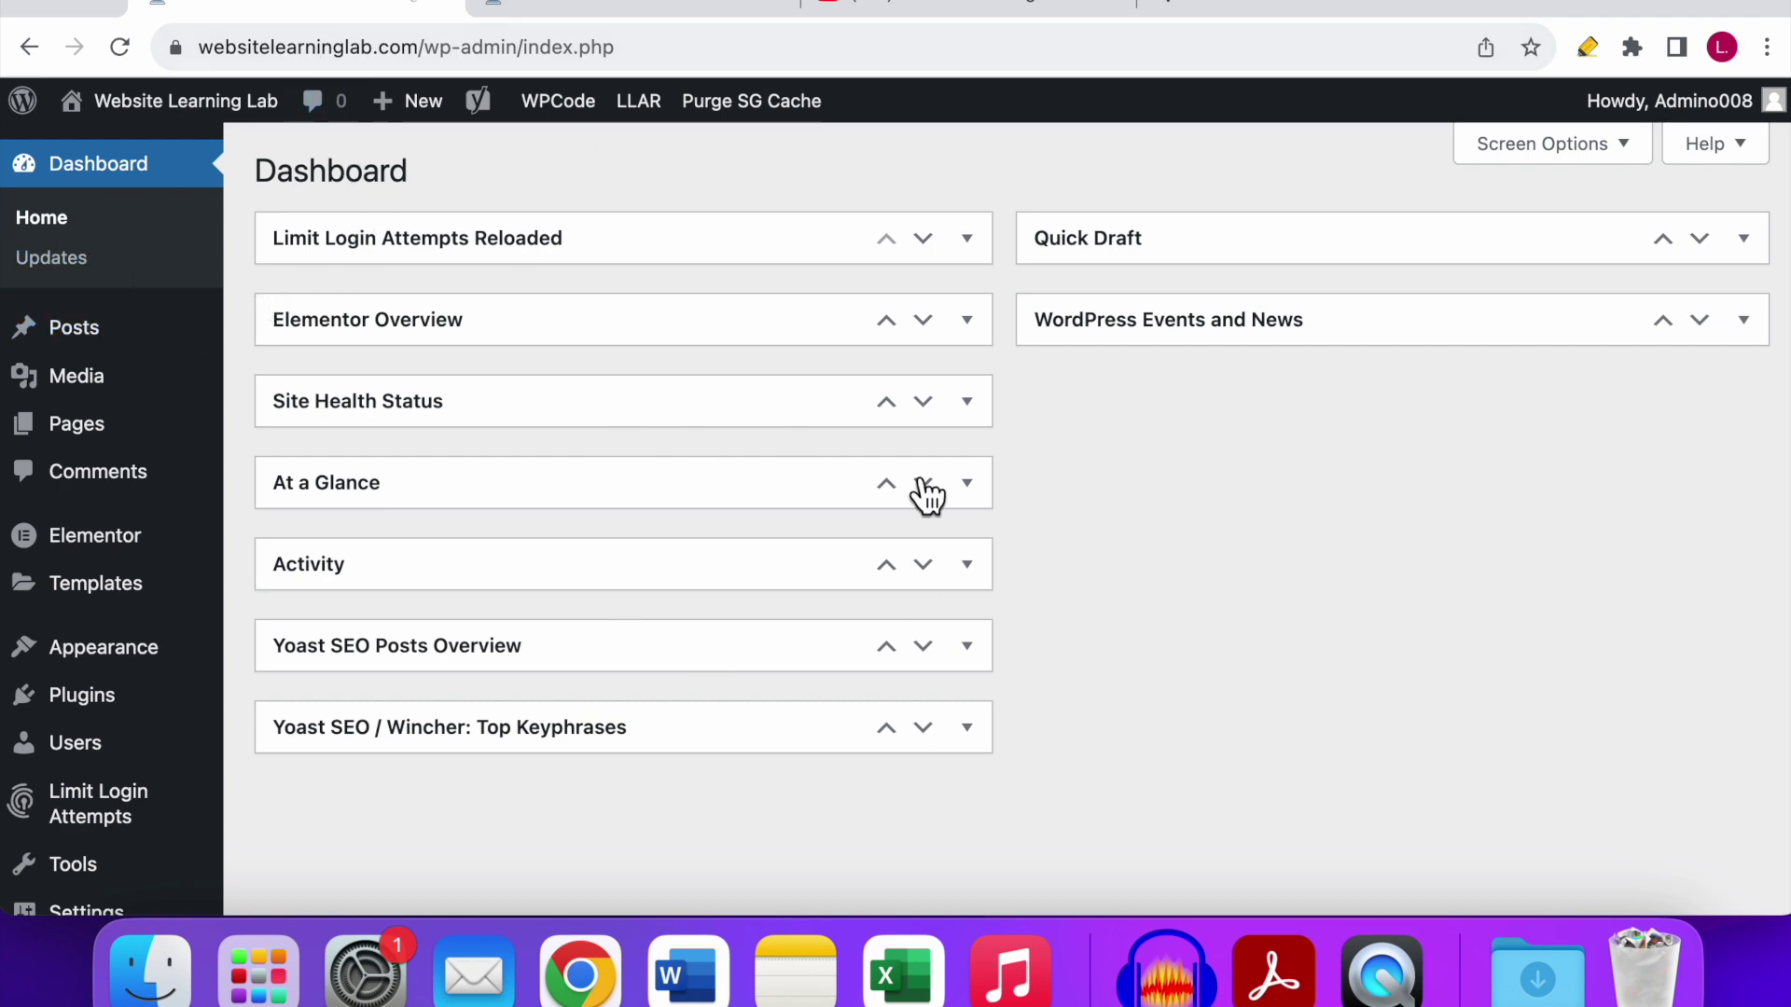
click(101, 715)
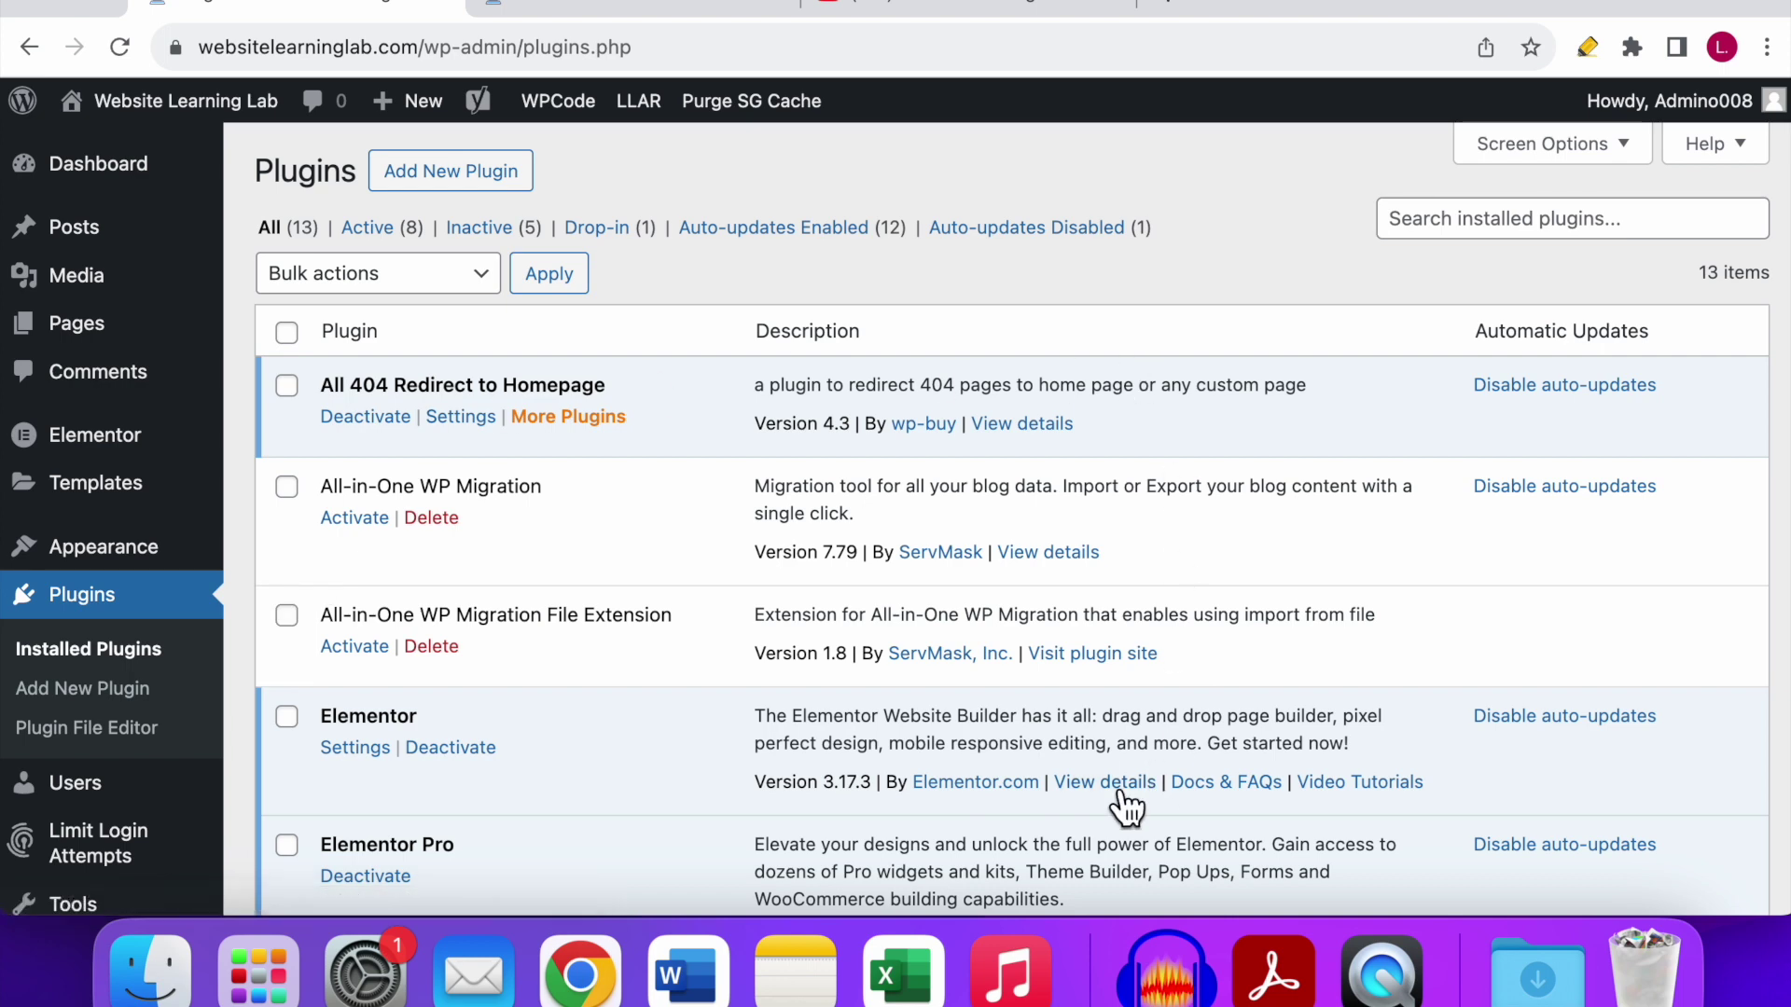
scroll(976, 594, down, 1)
scroll(977, 594, down, 7)
scroll(719, 587, up, 3)
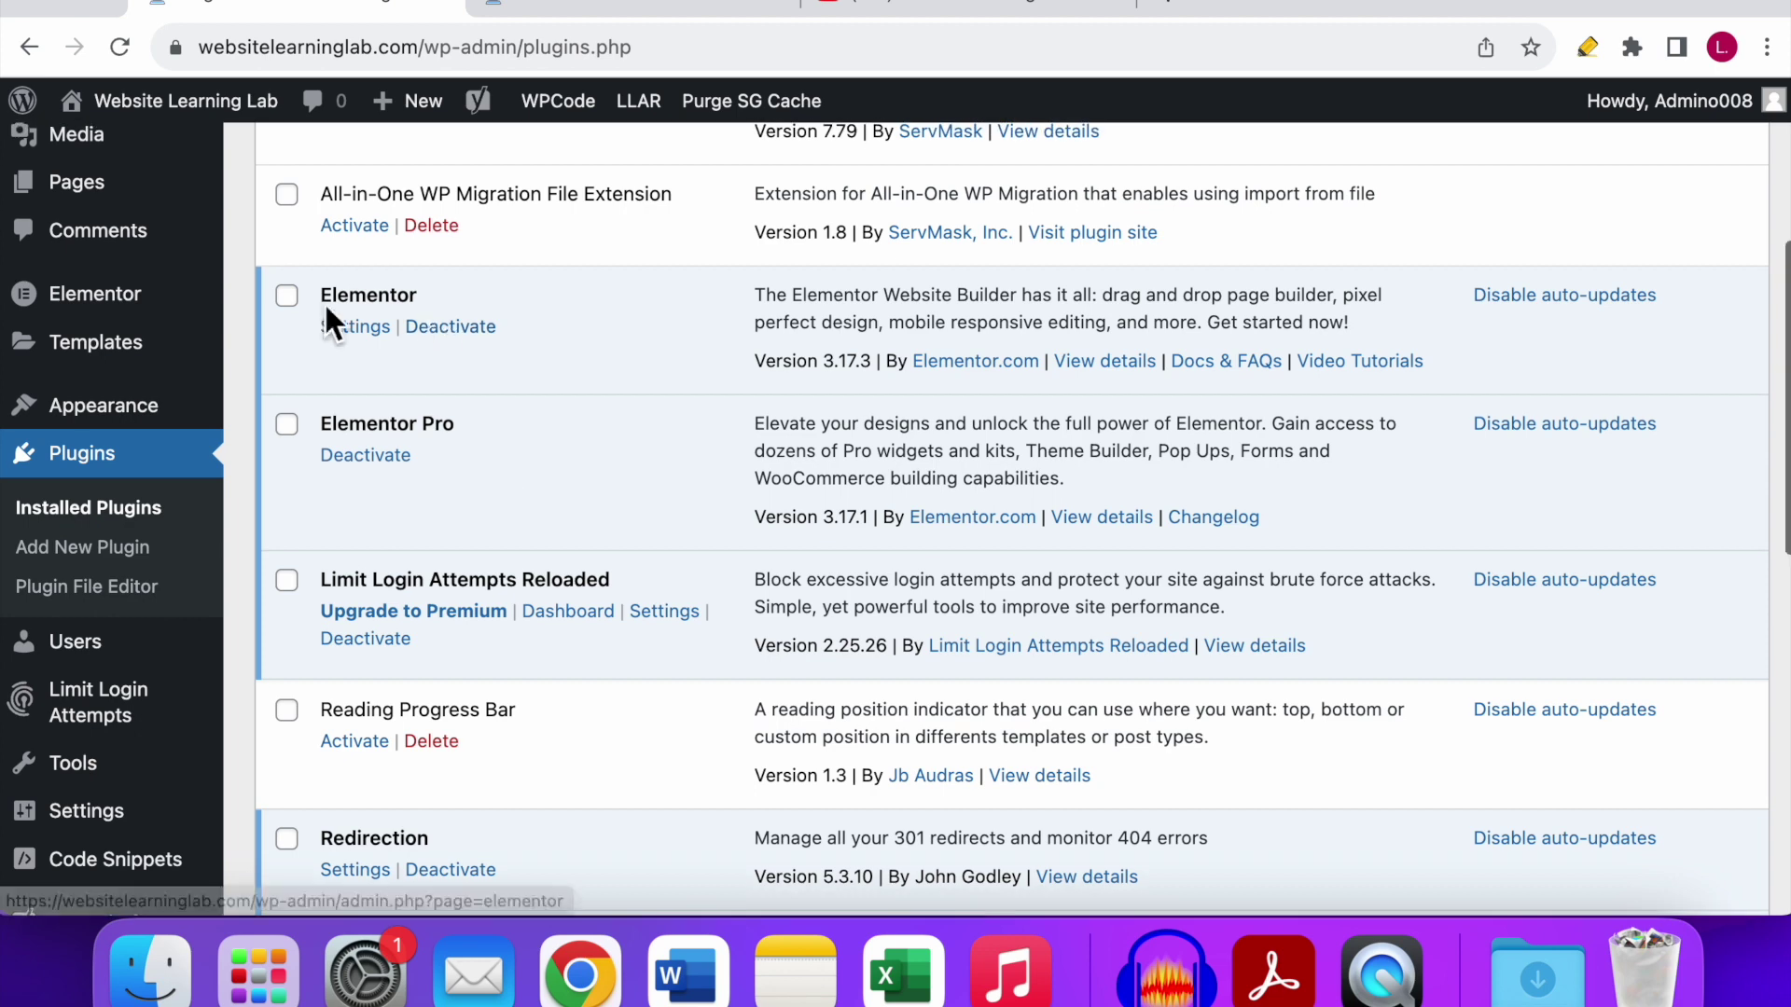
scroll(398, 310, up, 1)
scroll(571, 339, up, 5)
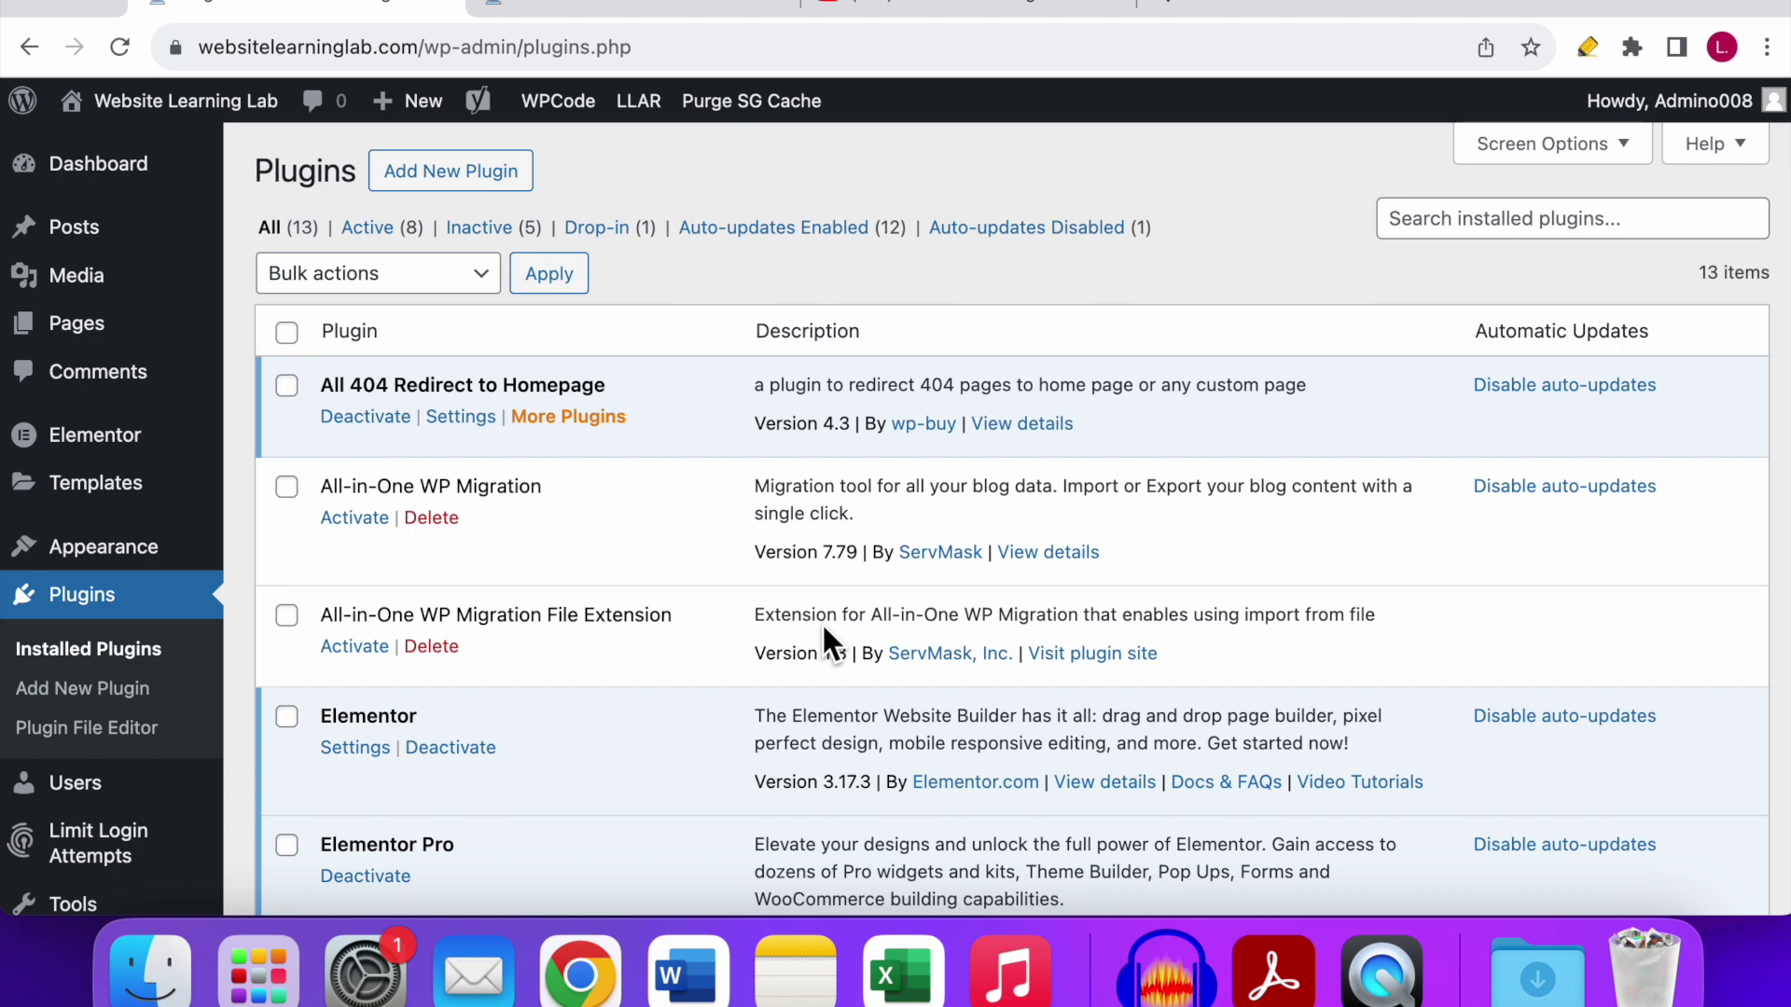
scroll(668, 420, down, 5)
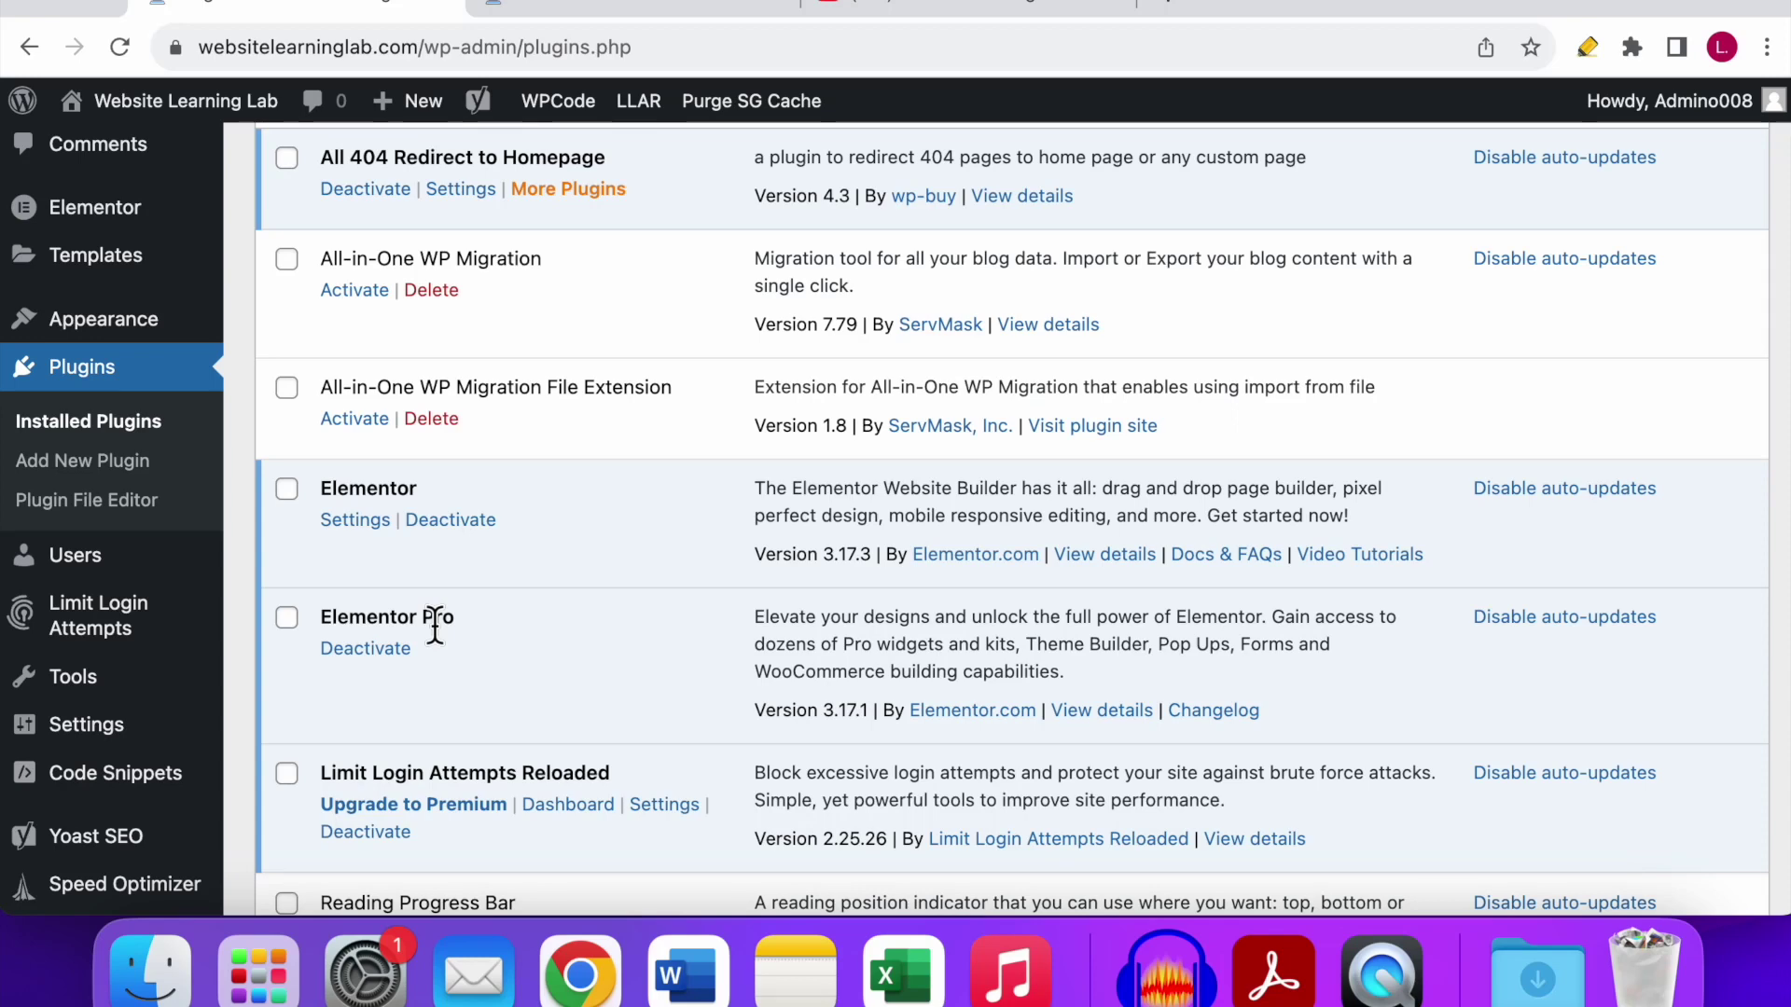
scroll(842, 730, up, 5)
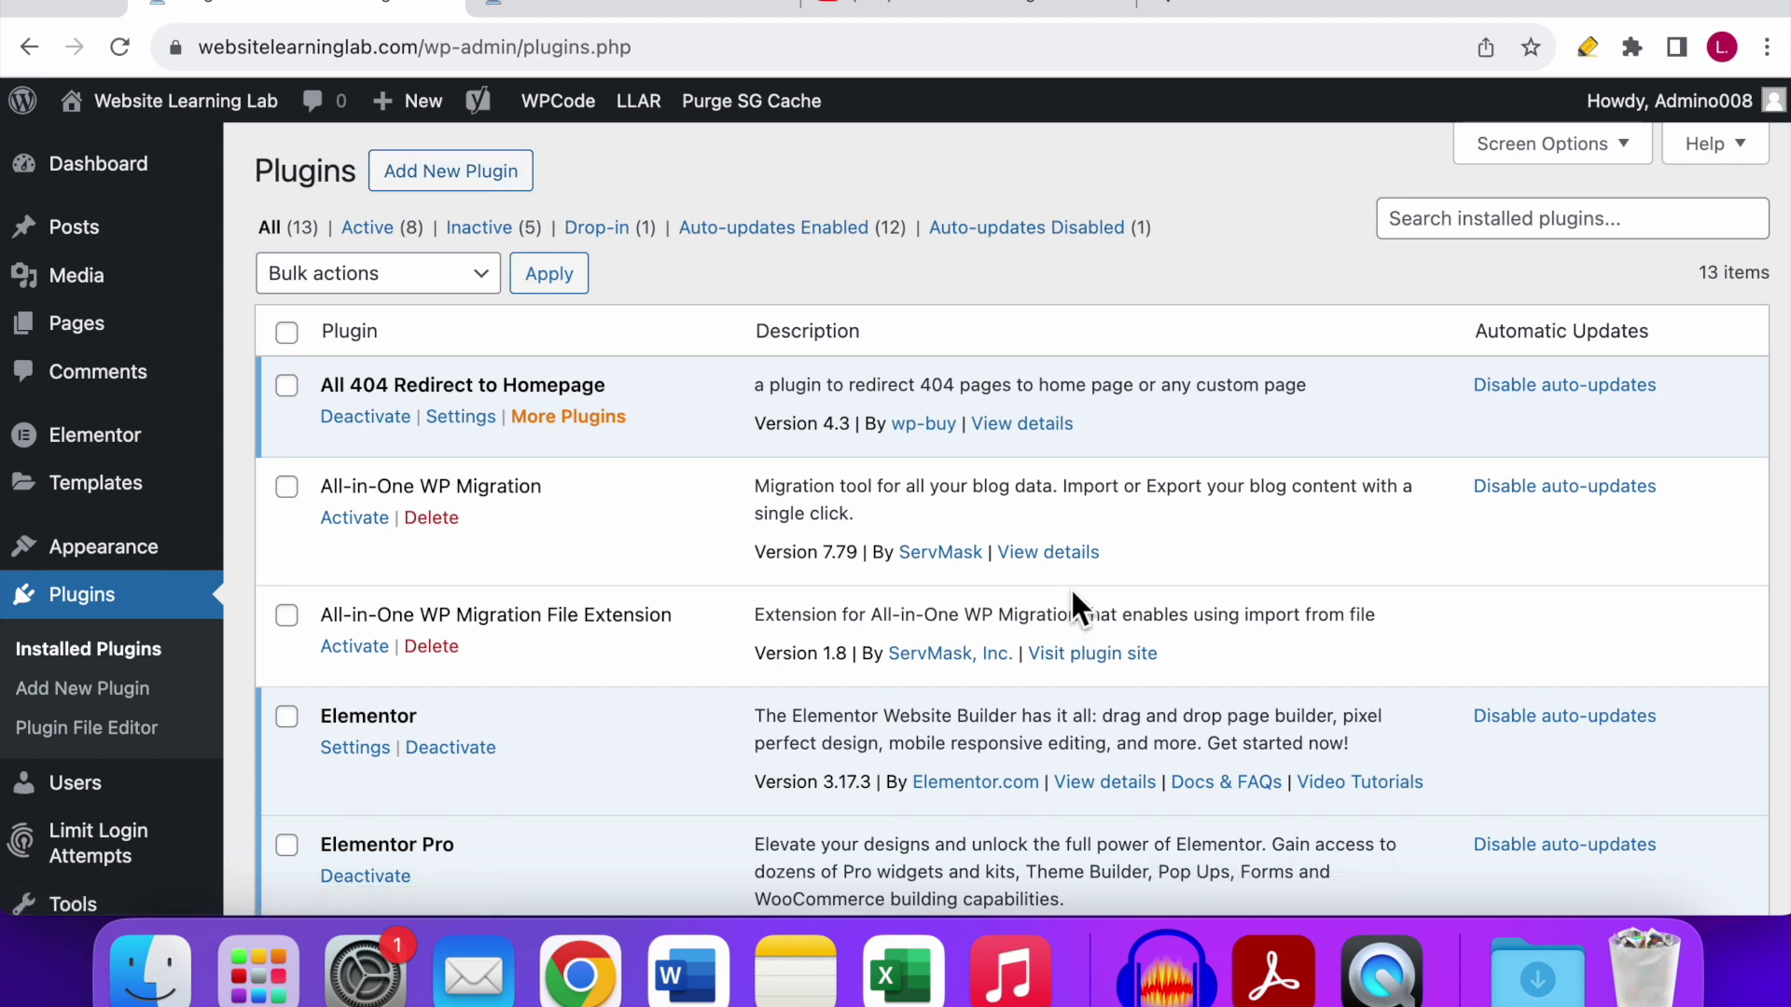
scroll(1401, 485, down, 4)
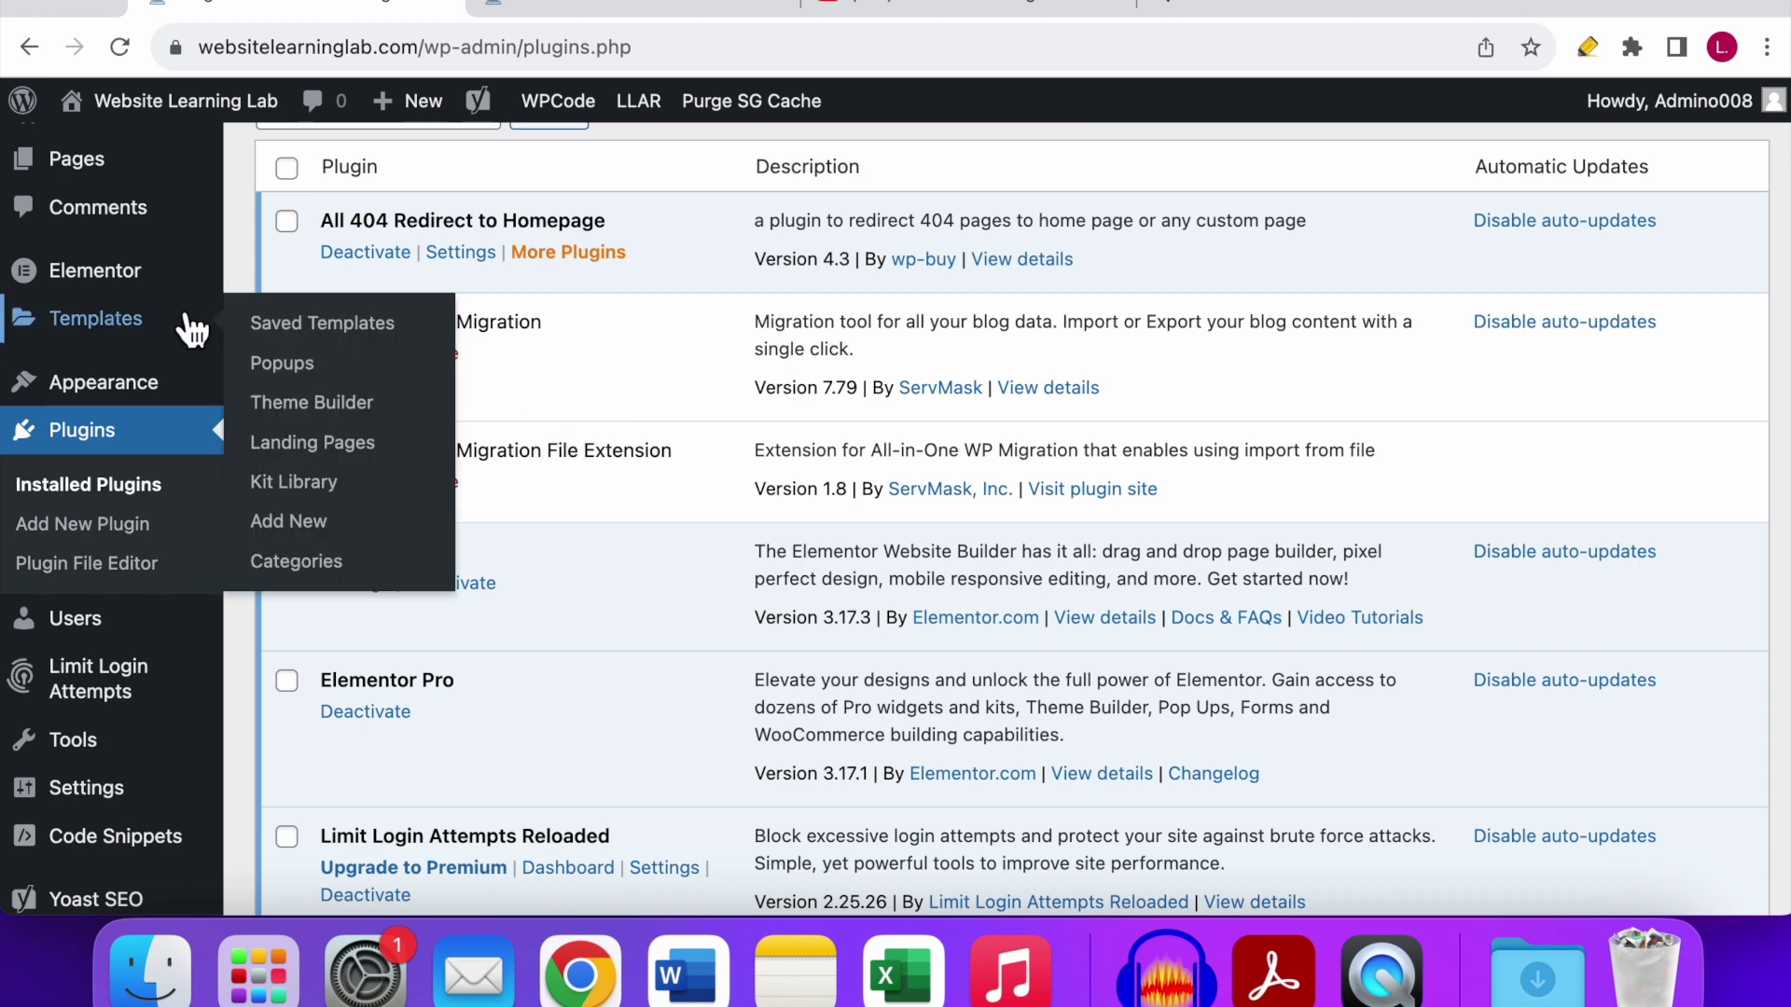
scroll(168, 287, up, 3)
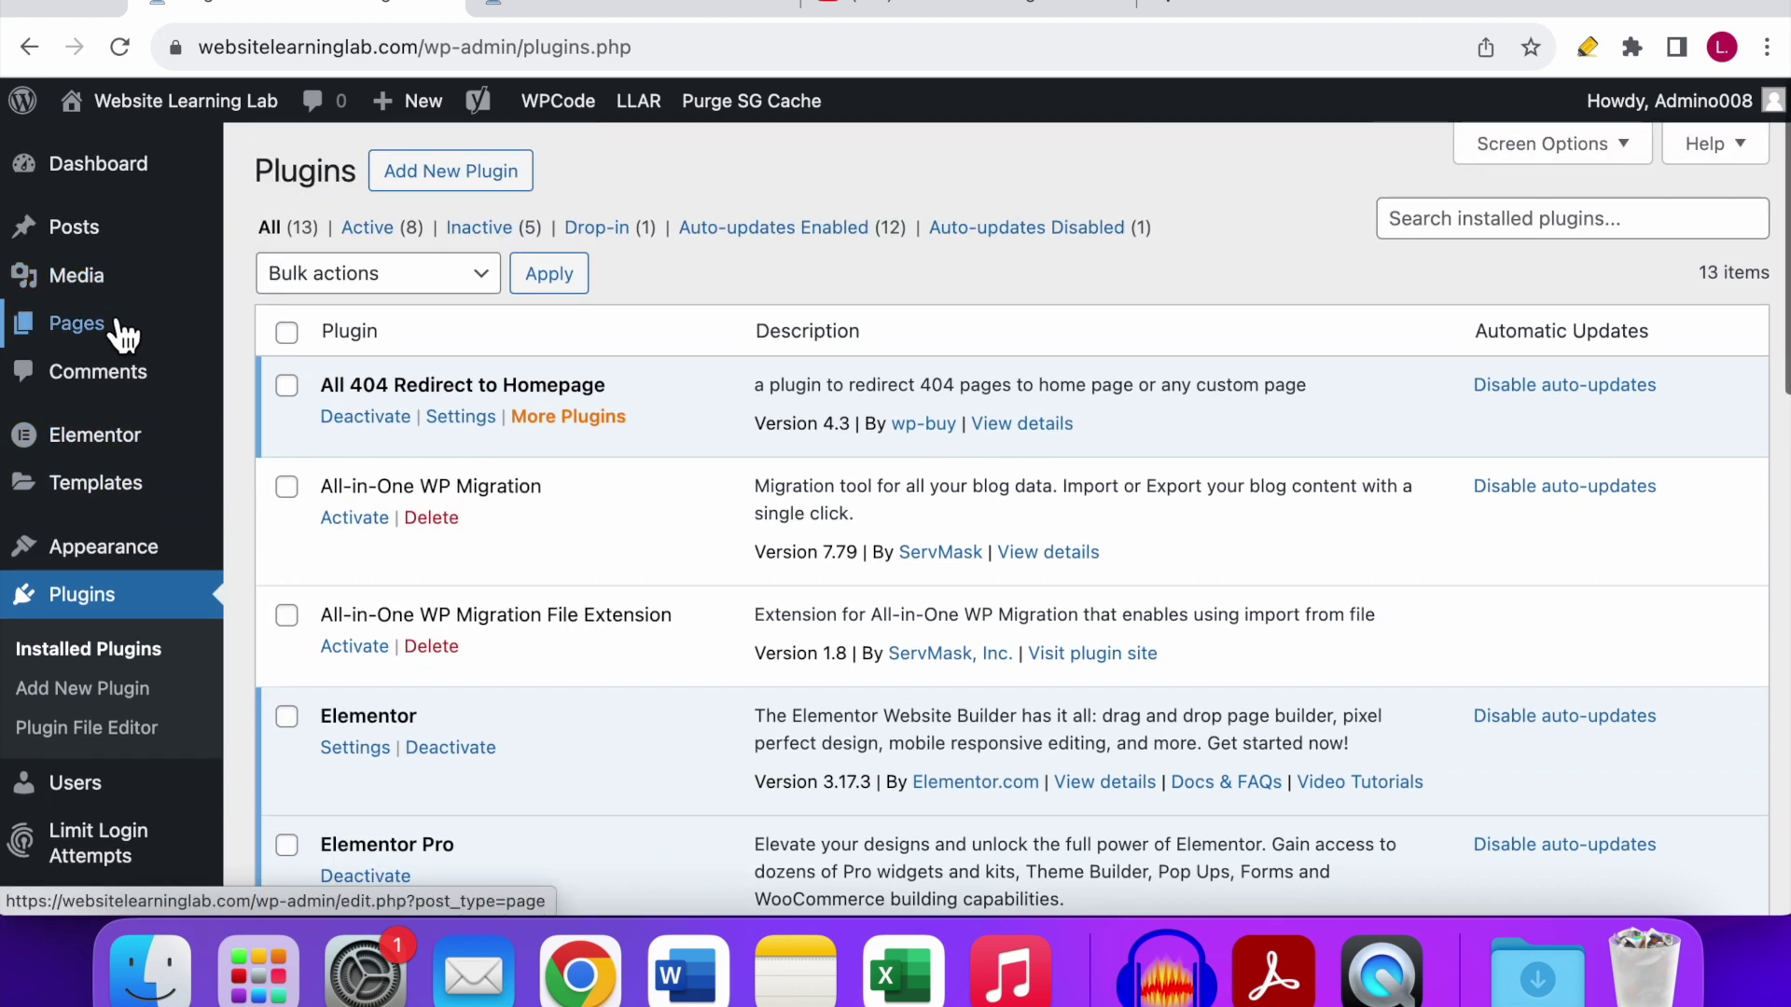
Step: Open the Home page in the Elementor editor with the editing panel showing
click(119, 334)
scroll(685, 636, down, 5)
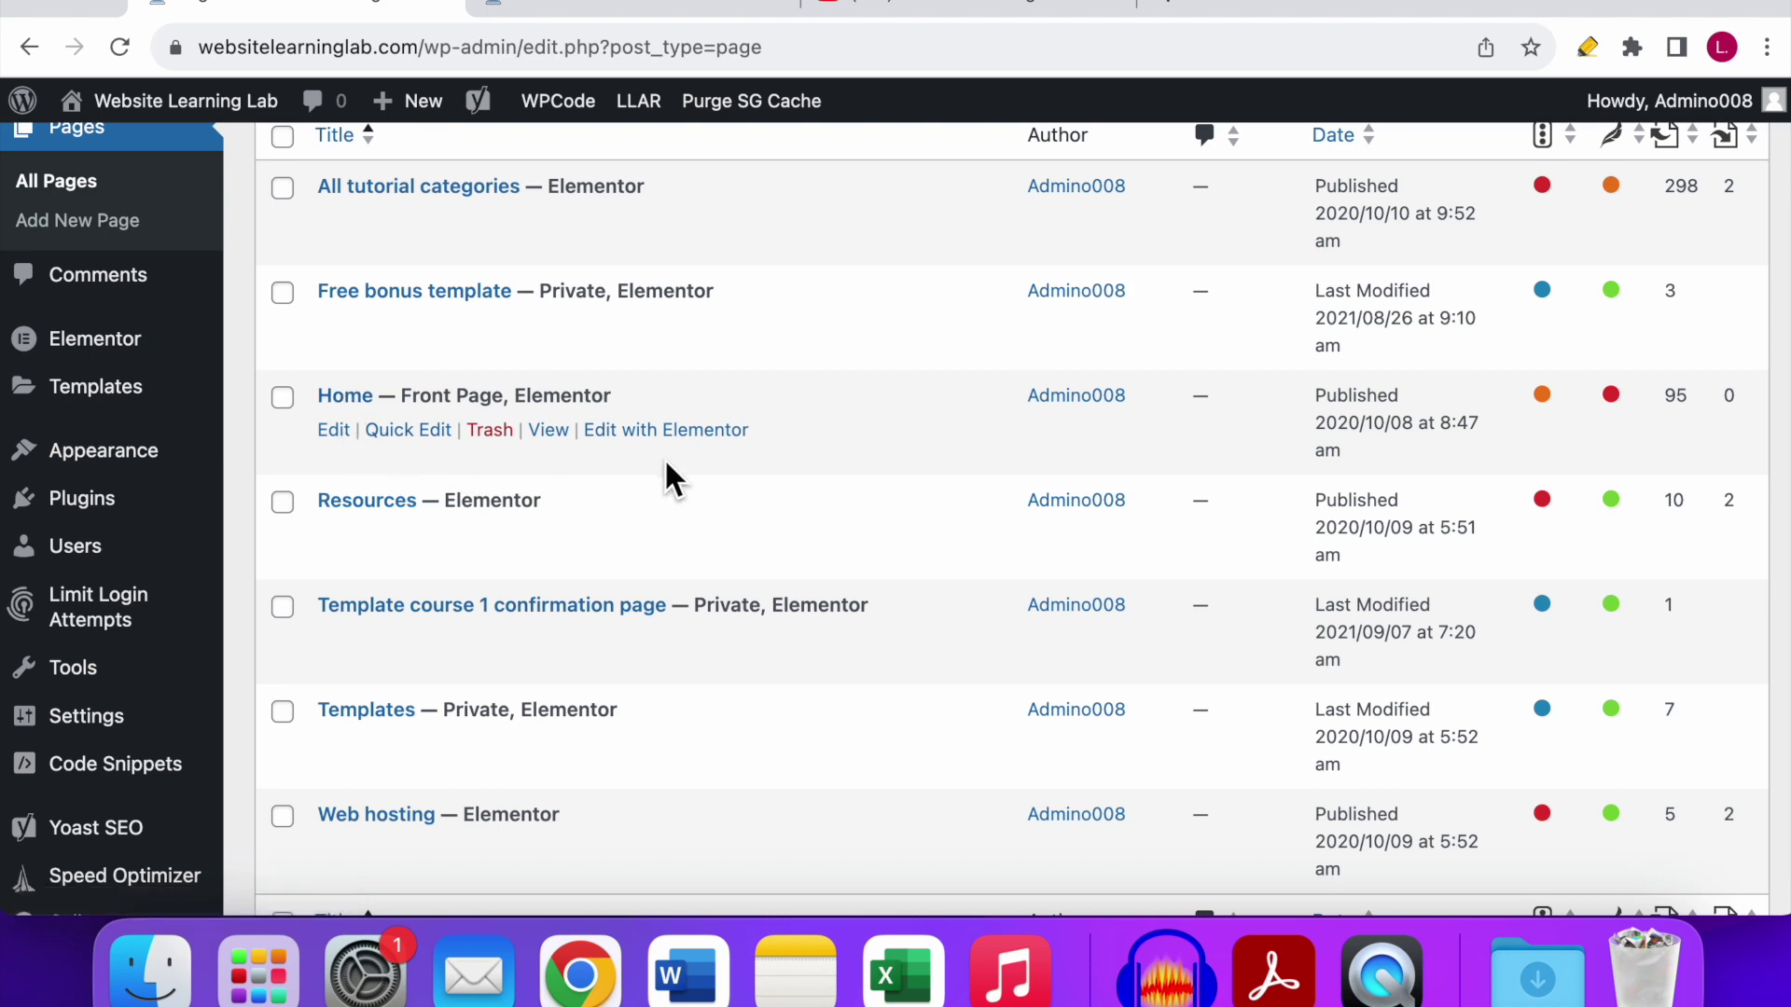
click(631, 8)
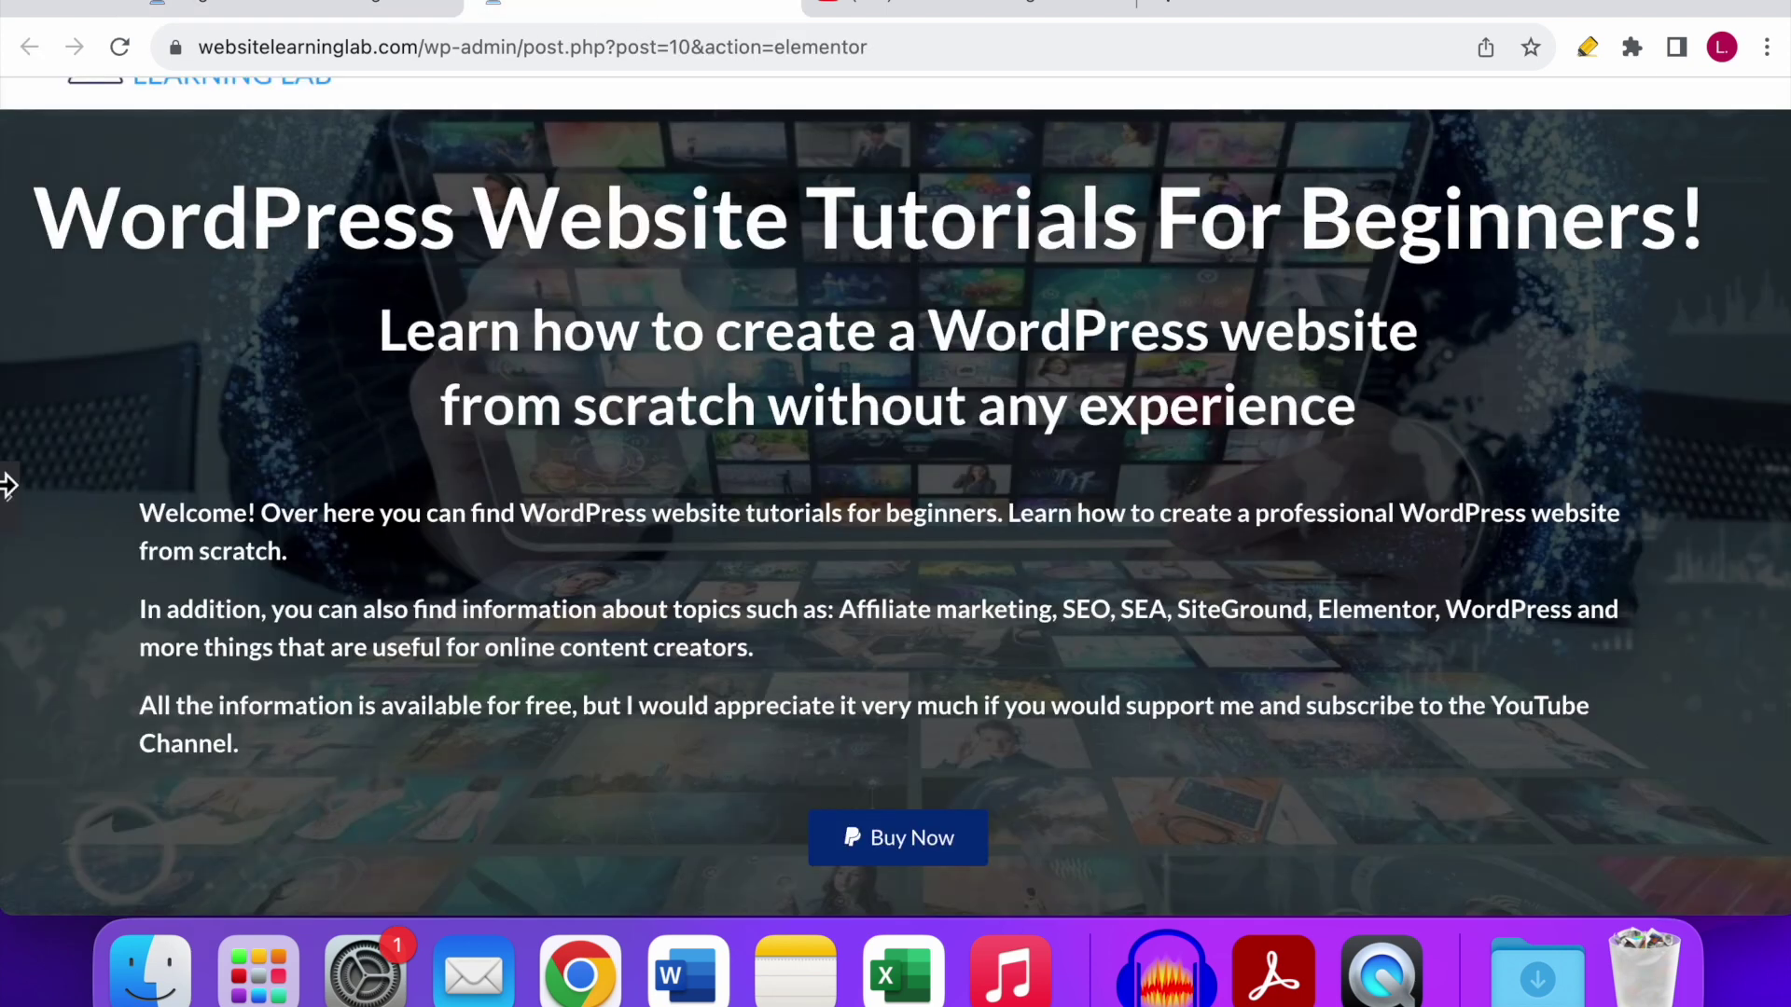
click(9, 497)
Step: Delete the existing PayPal Buy Now button from the home page
scroll(1261, 505, down, 10)
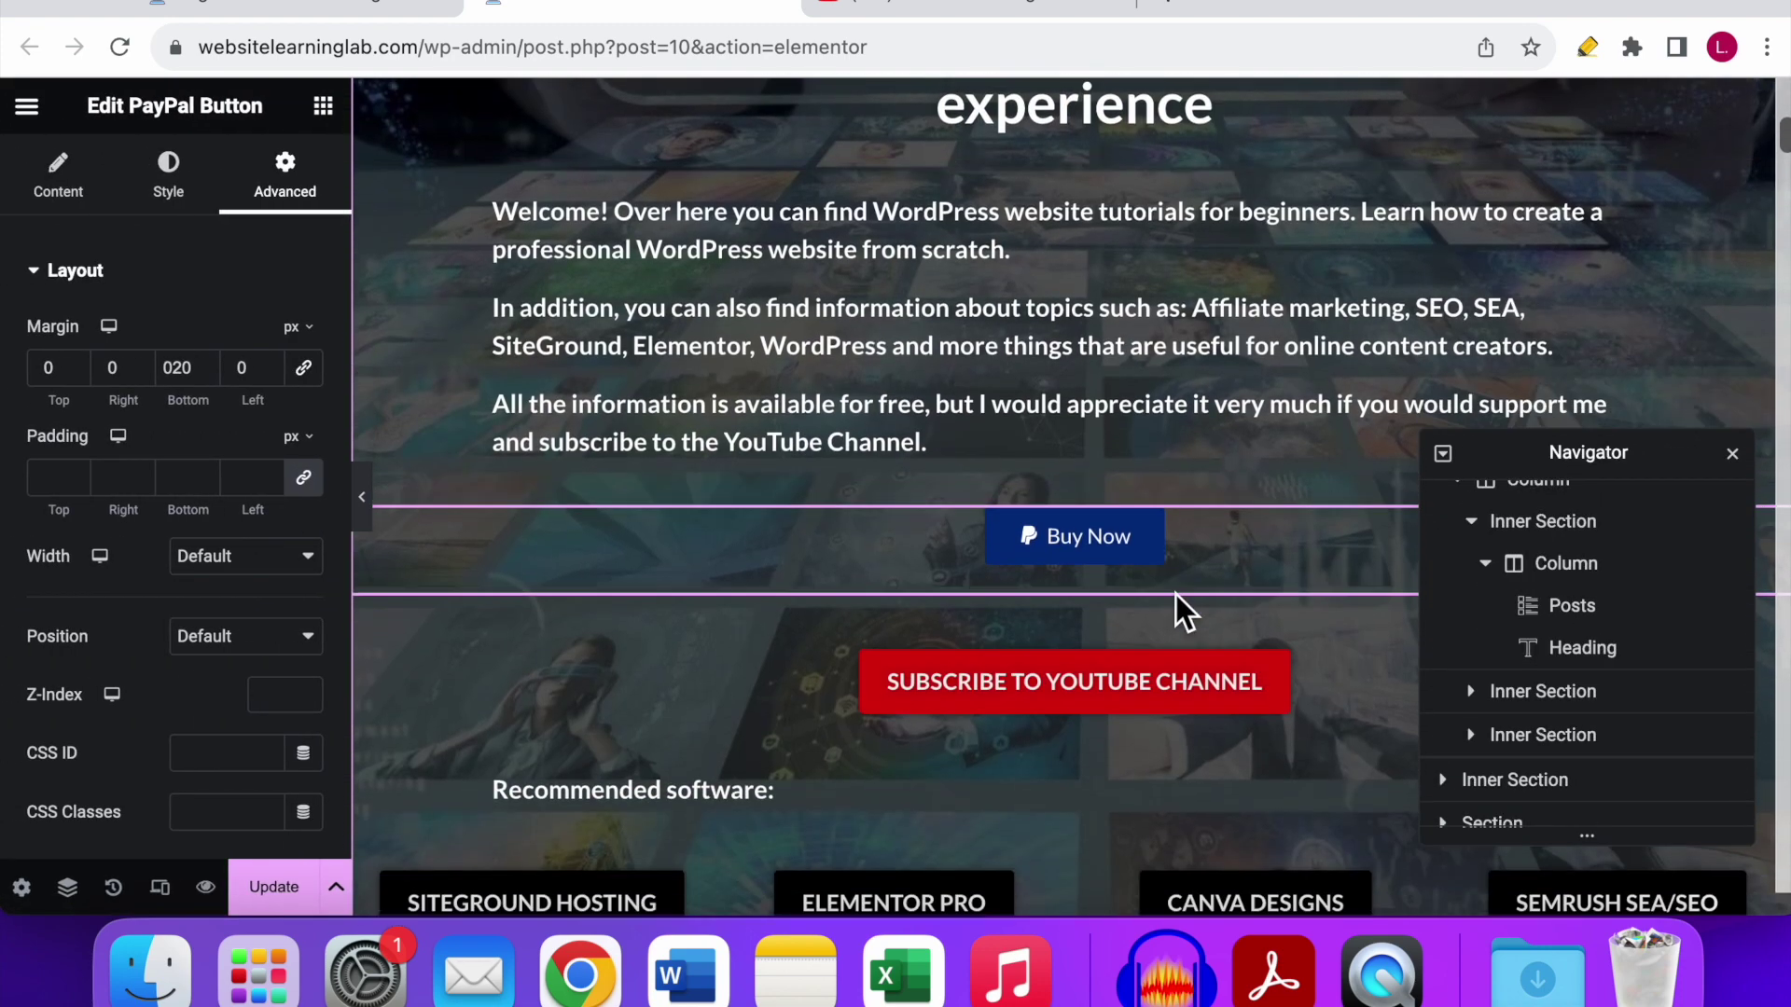
right_click(1161, 518)
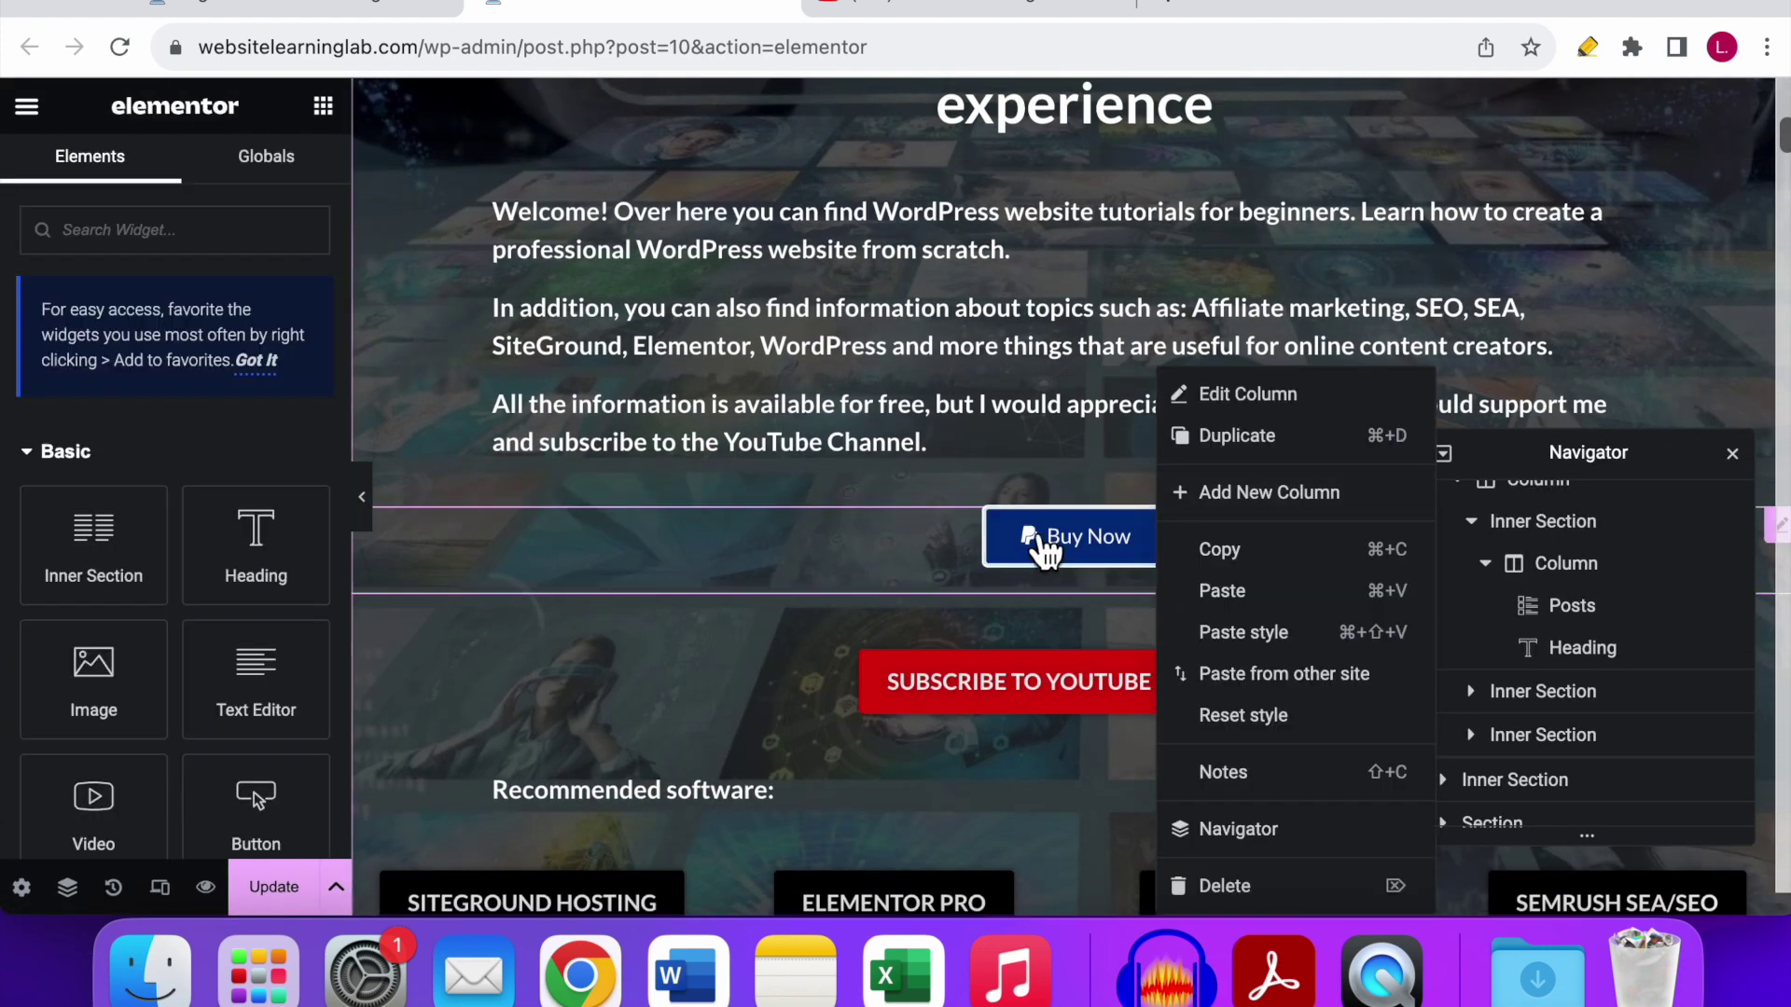
right_click(1046, 541)
click(1119, 886)
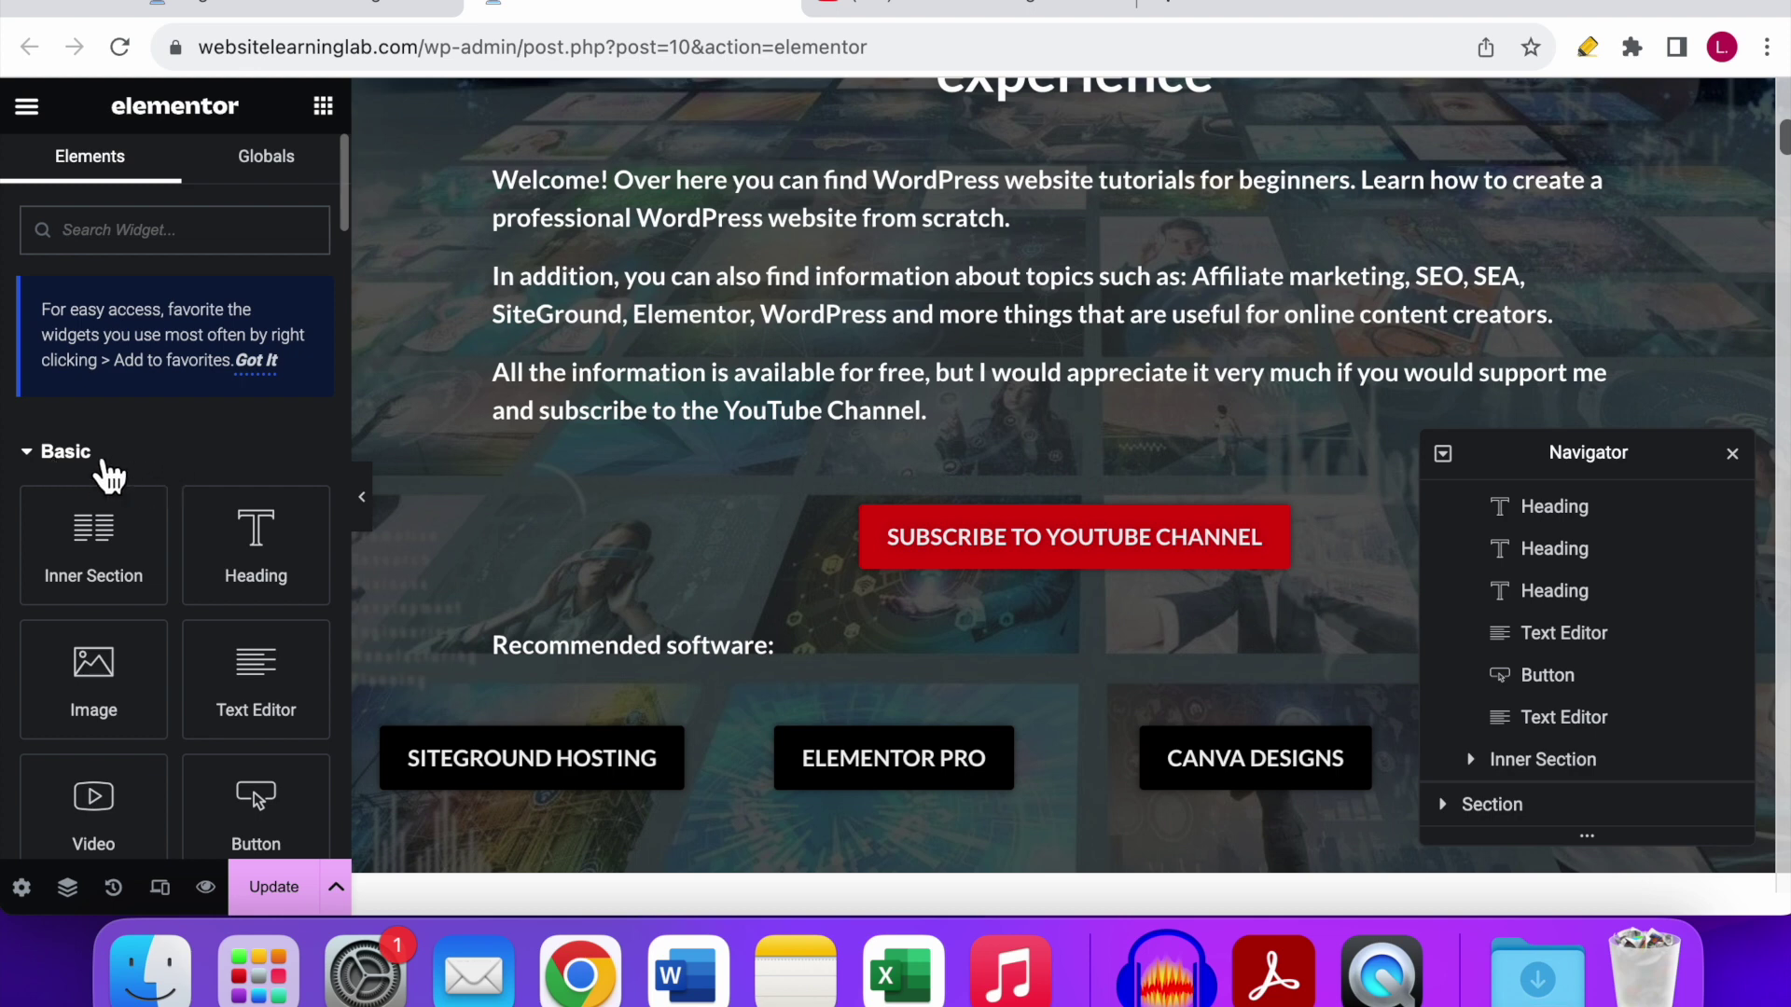
Step: Place the Pro PayPal Button widget directly under the Subscribe to YouTube Channel button
scroll(163, 466, down, 10)
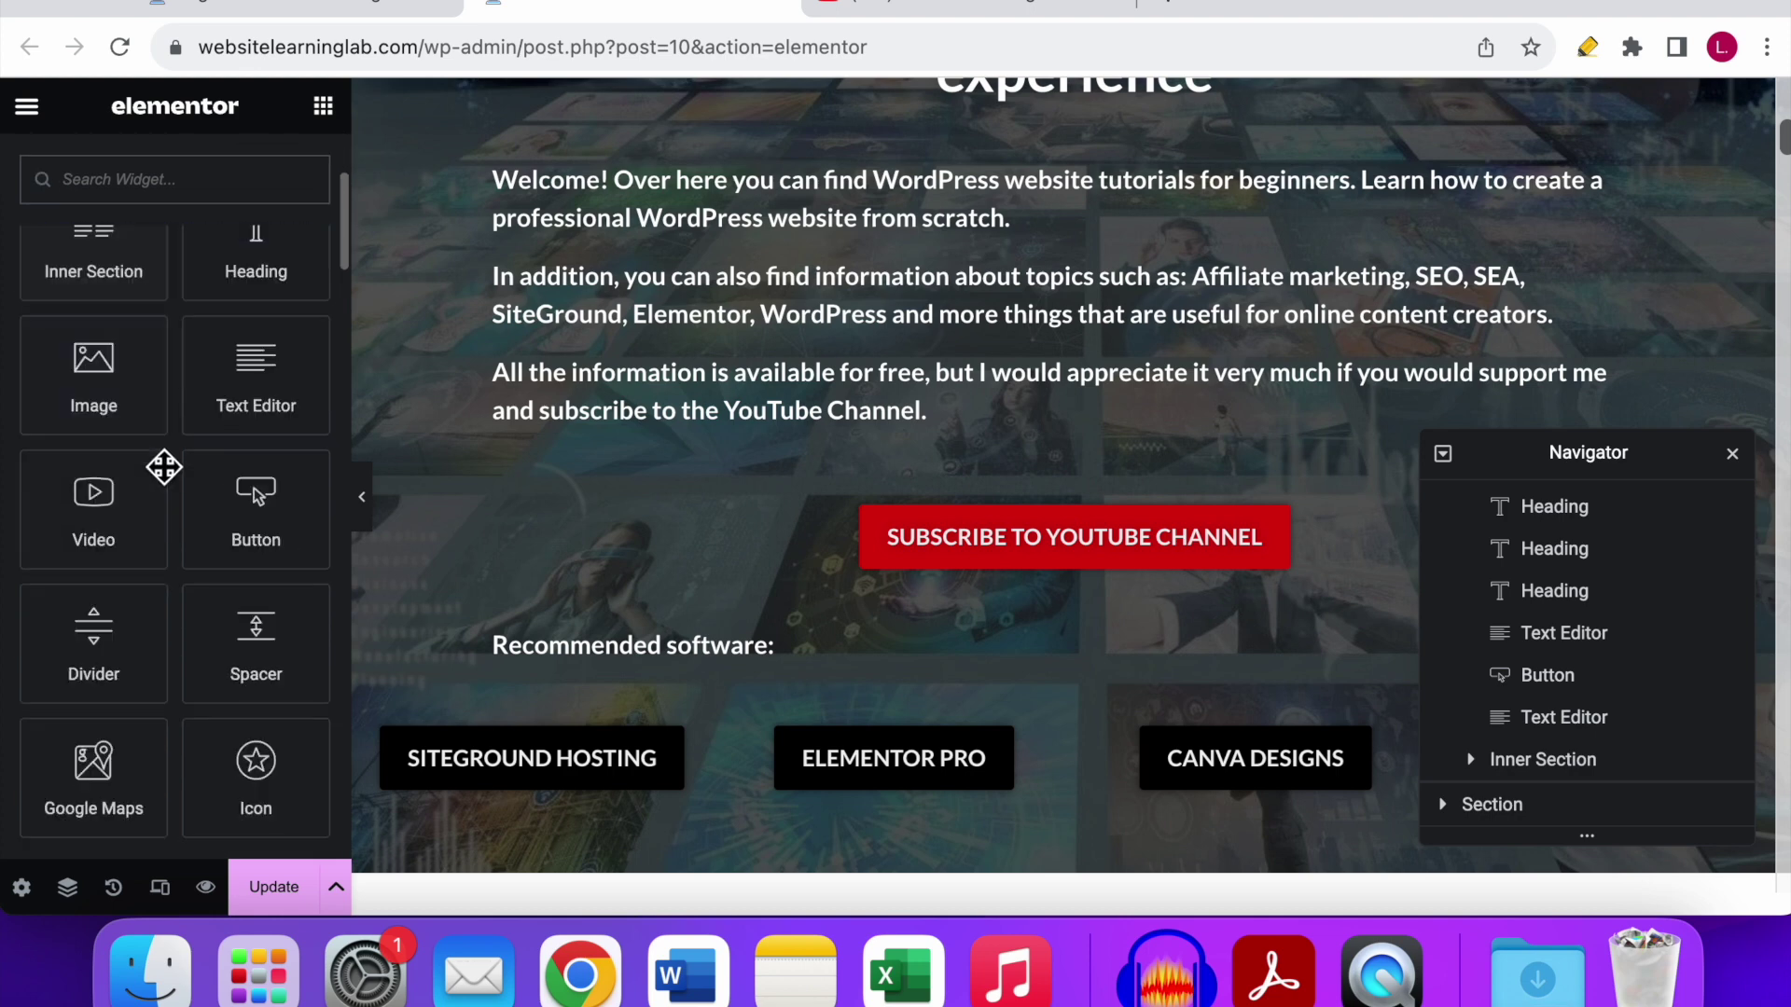
scroll(120, 408, down, 8)
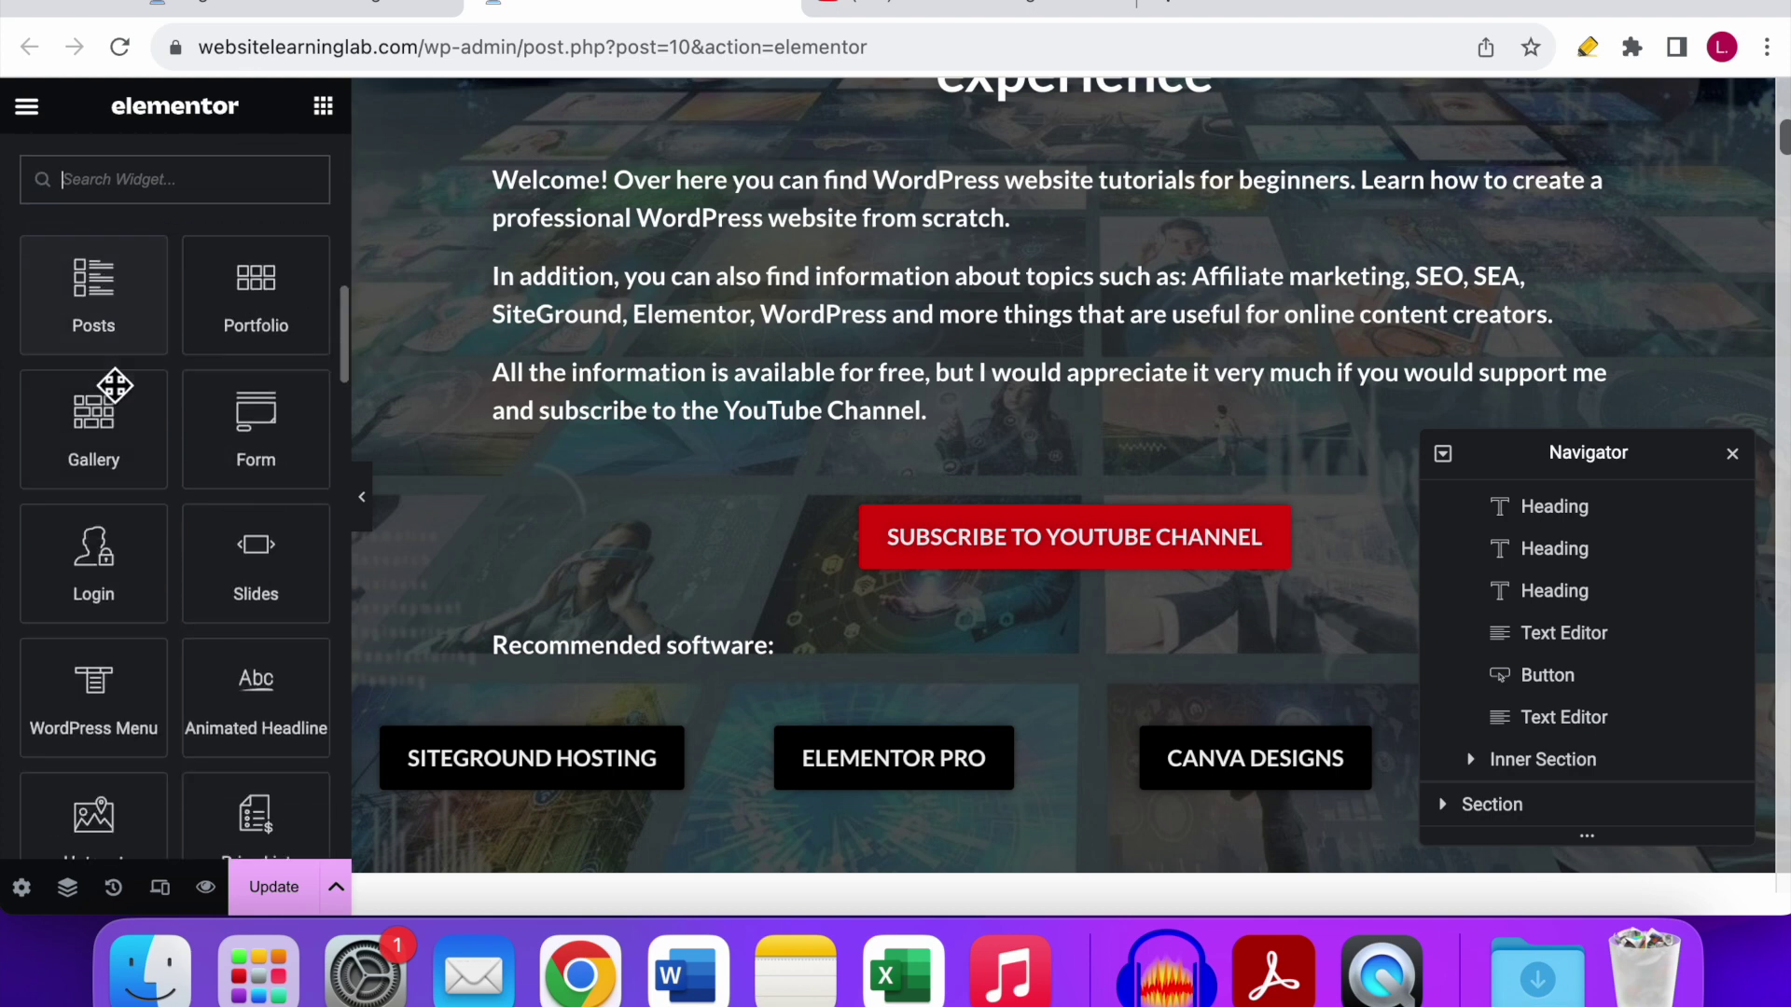
scroll(120, 407, down, 10)
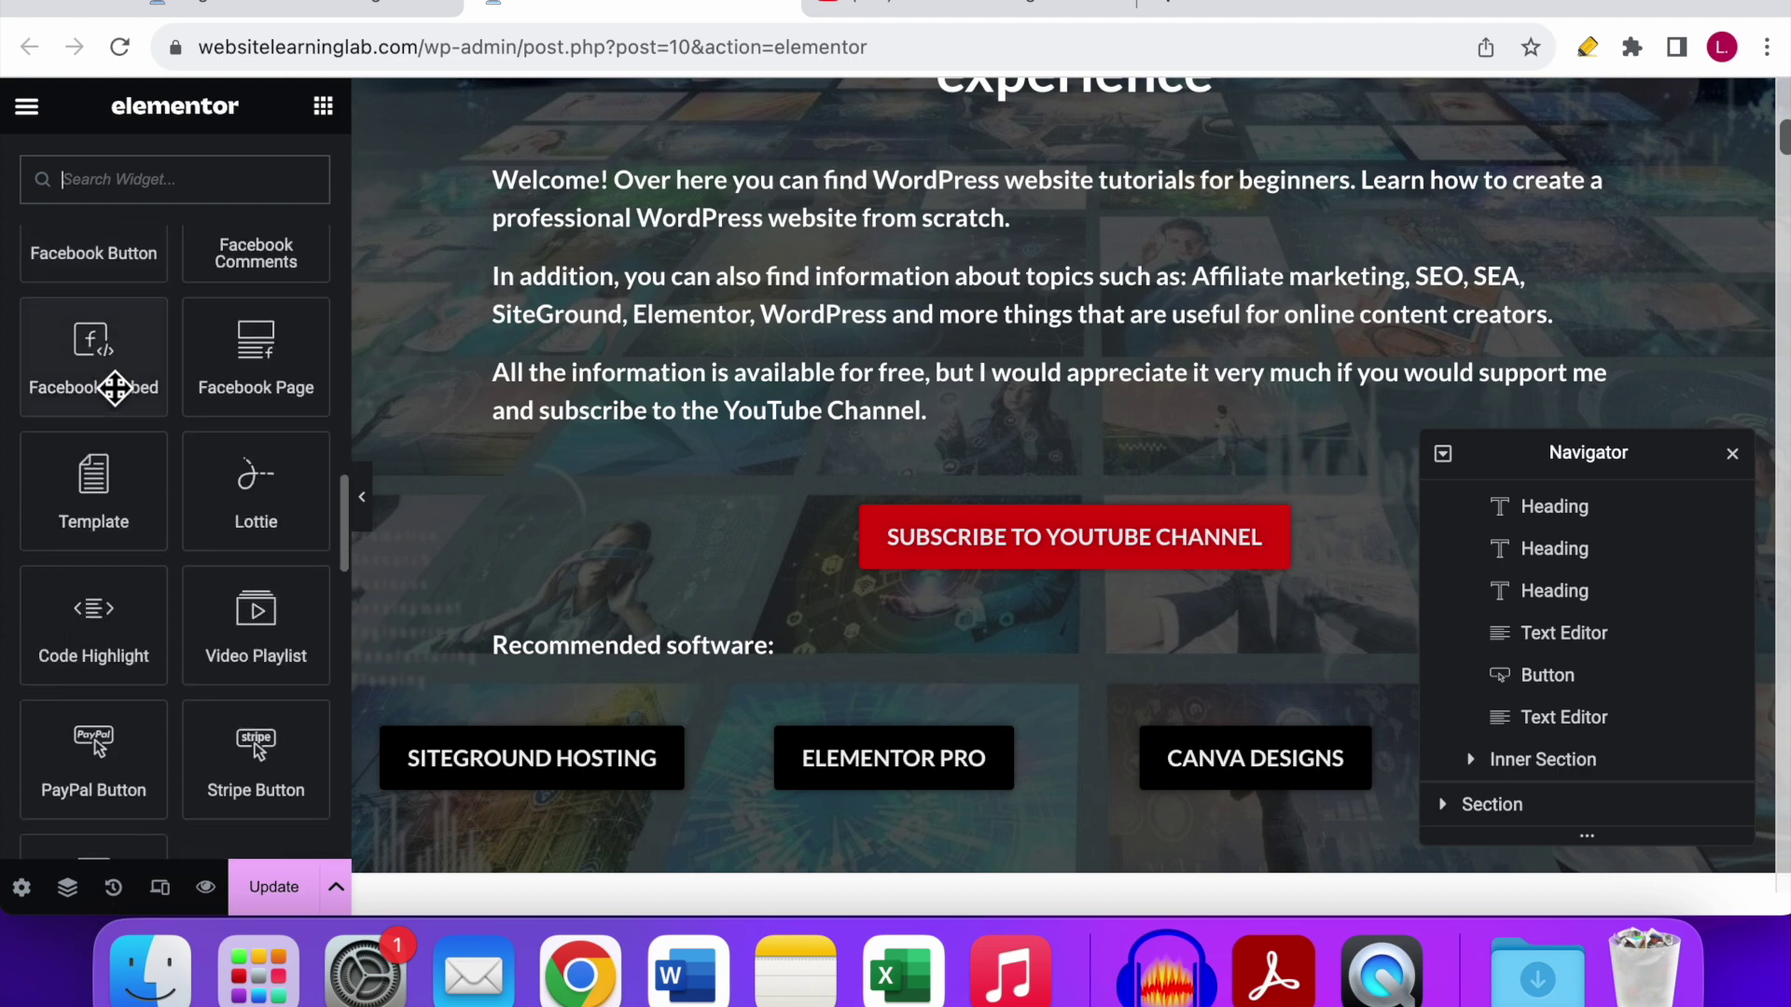
scroll(114, 389, down, 1)
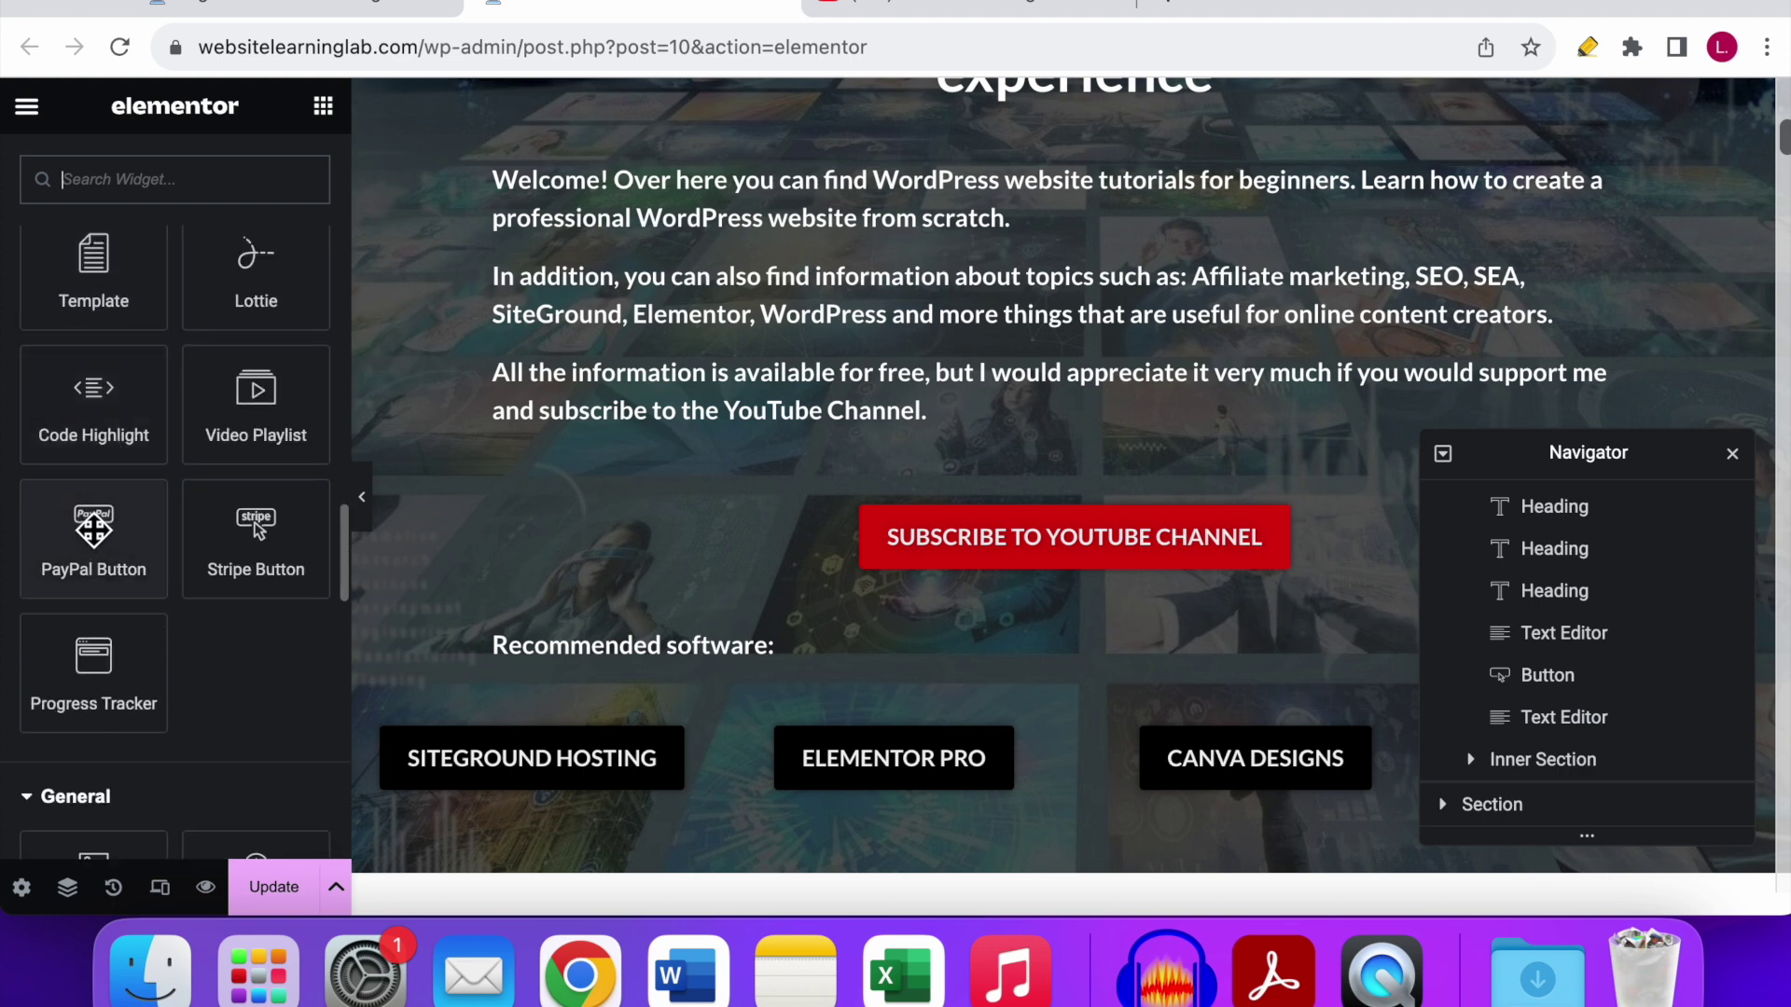
drag(93, 529, 1148, 603)
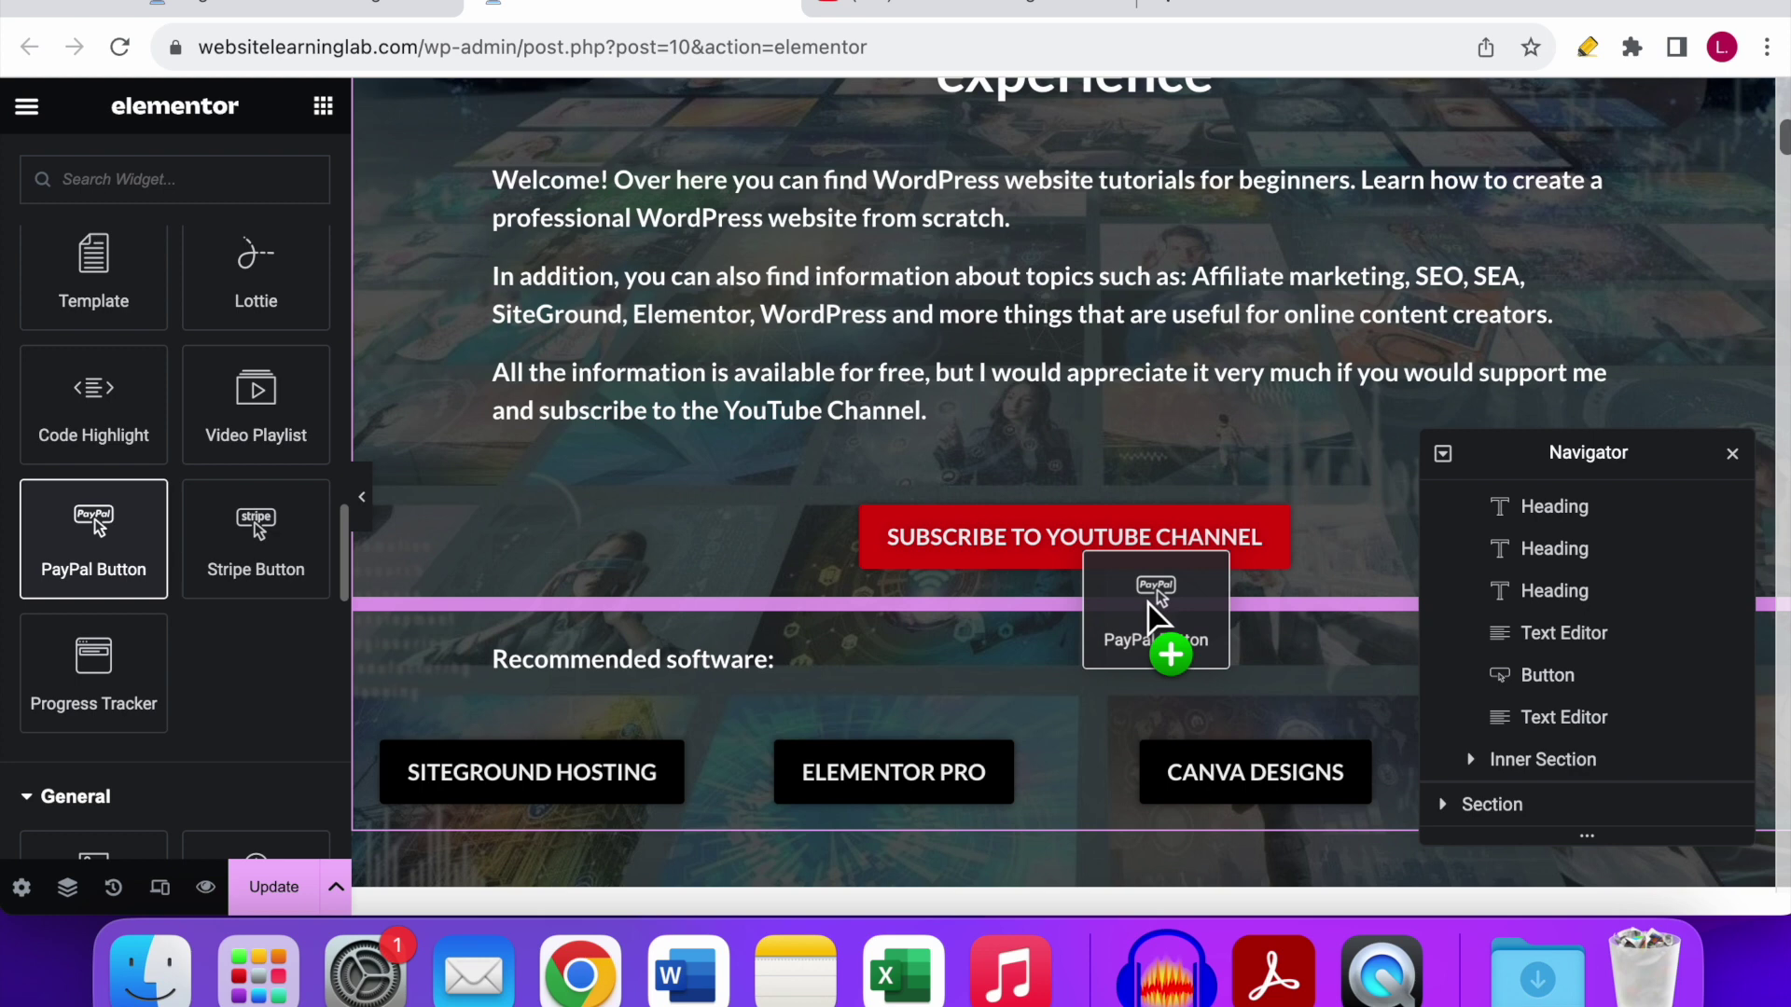
drag(1149, 602, 1150, 606)
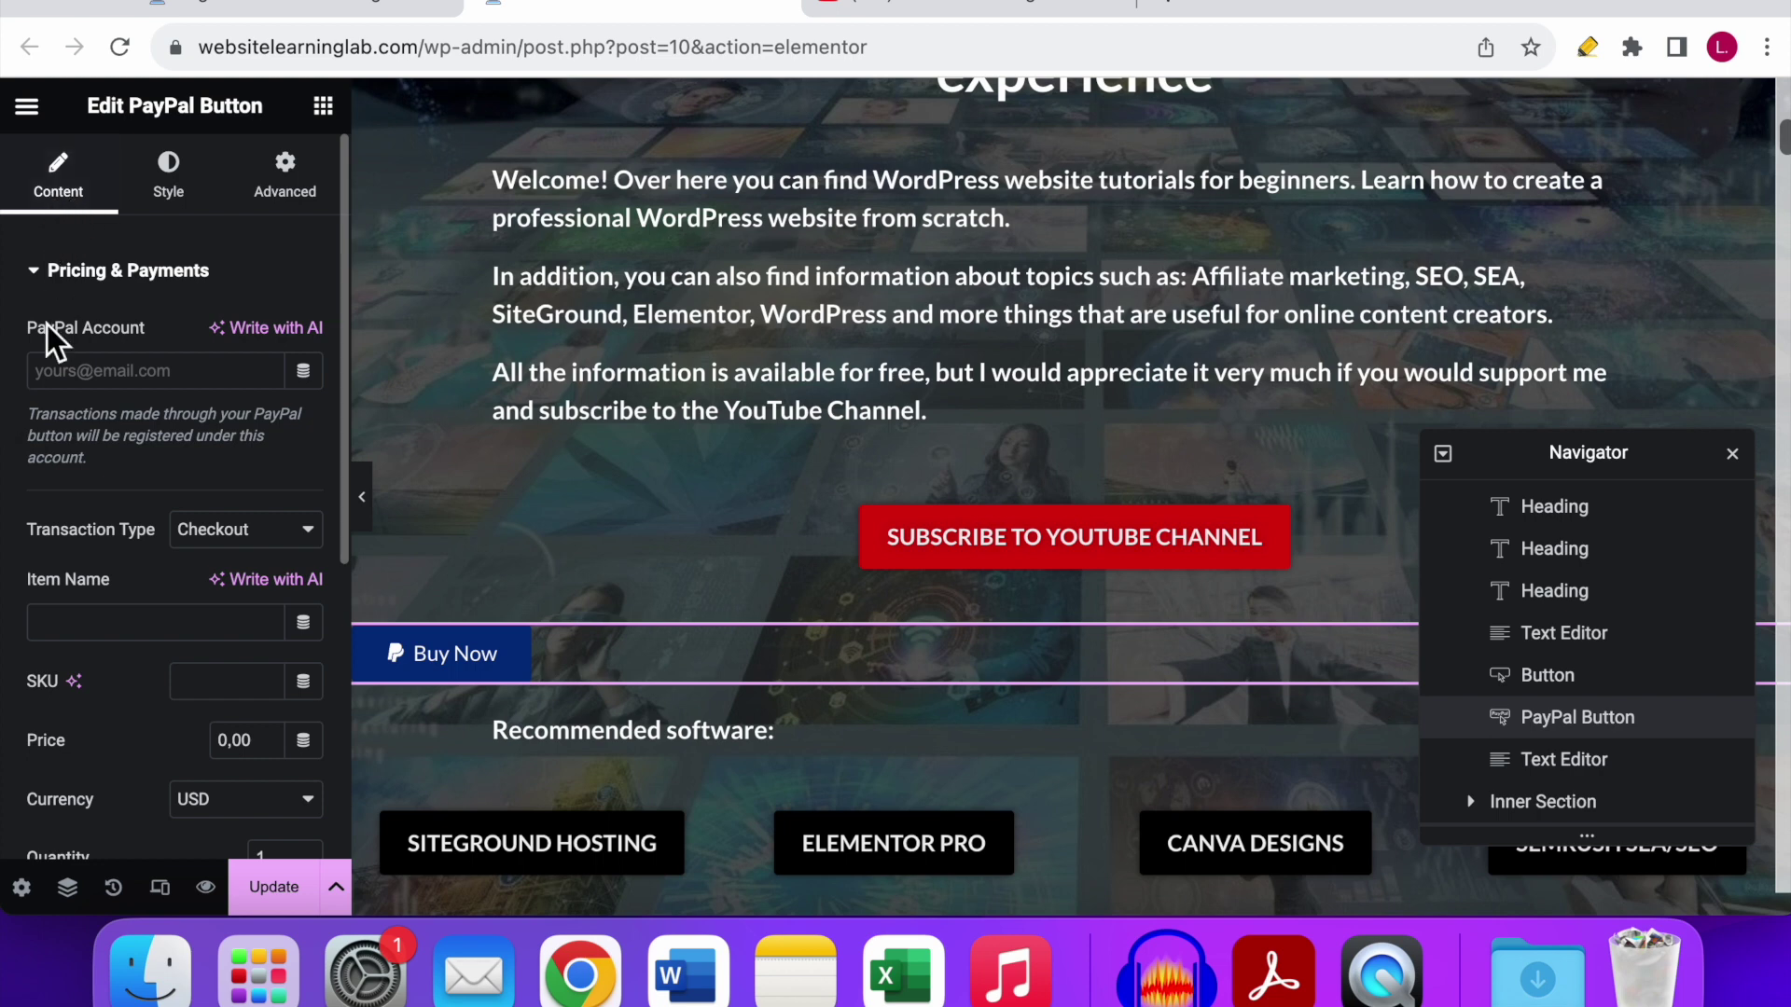
Step: Center-align the PayPal Buy Now button on the page
scroll(132, 466, down, 5)
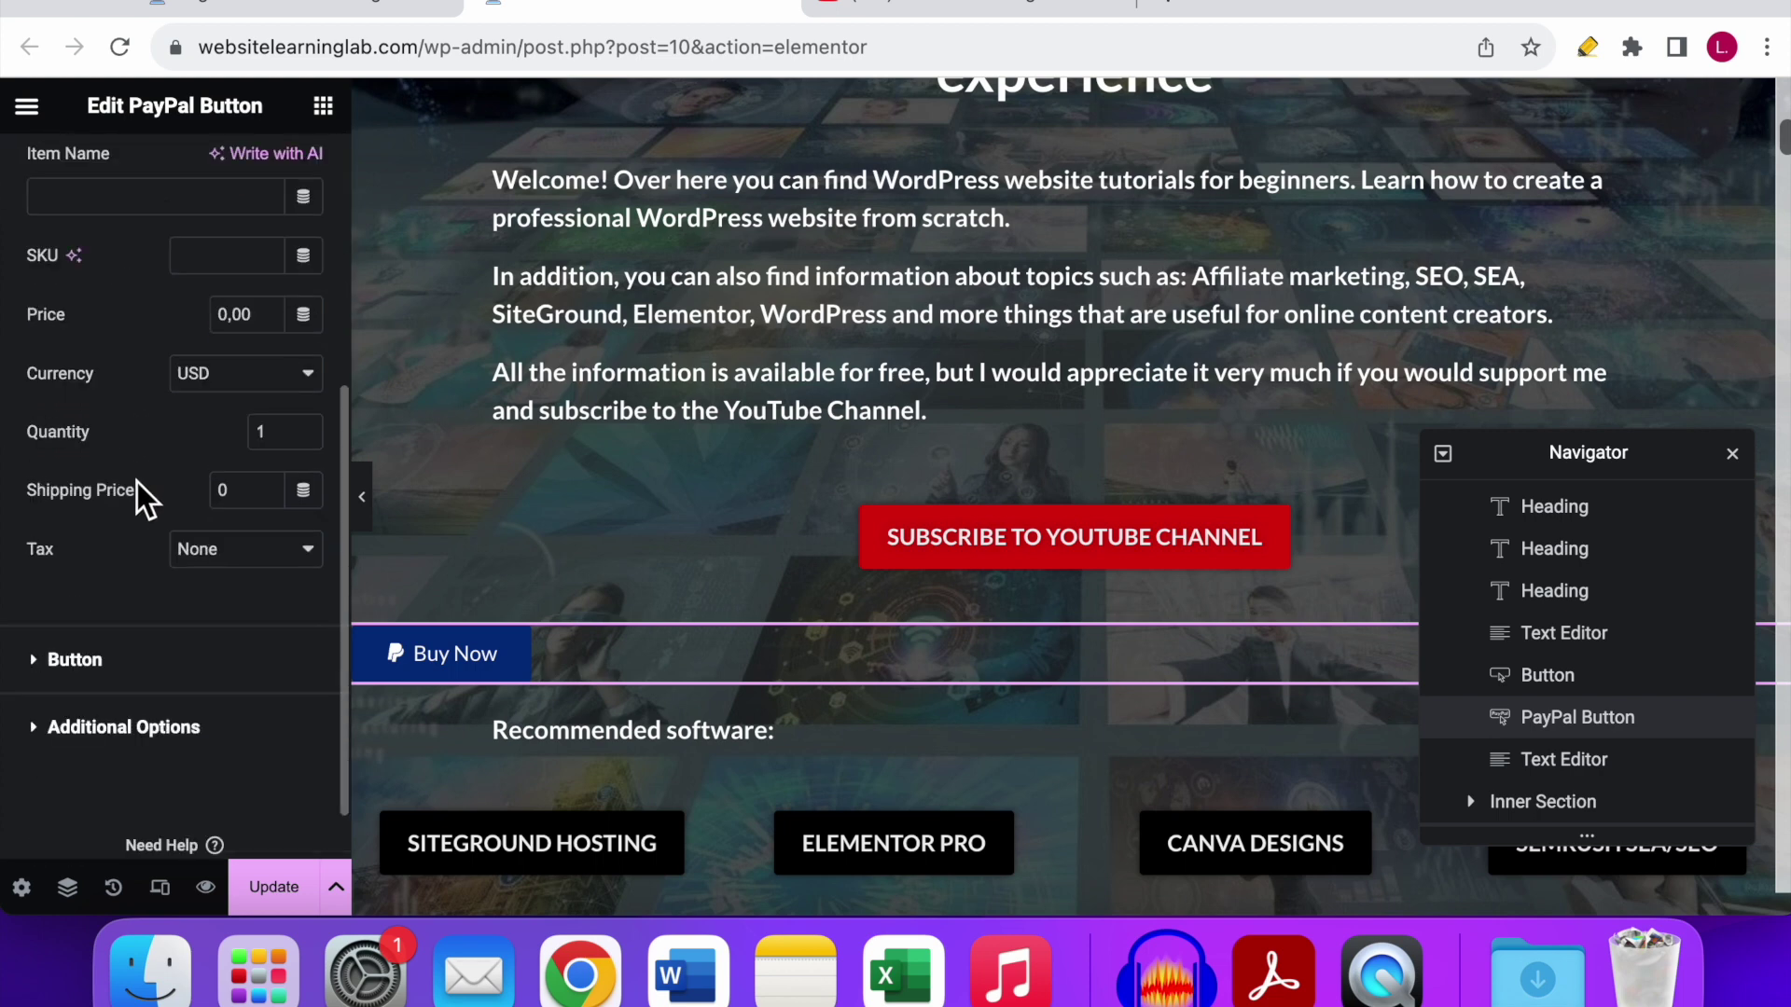
scroll(137, 483, down, 1)
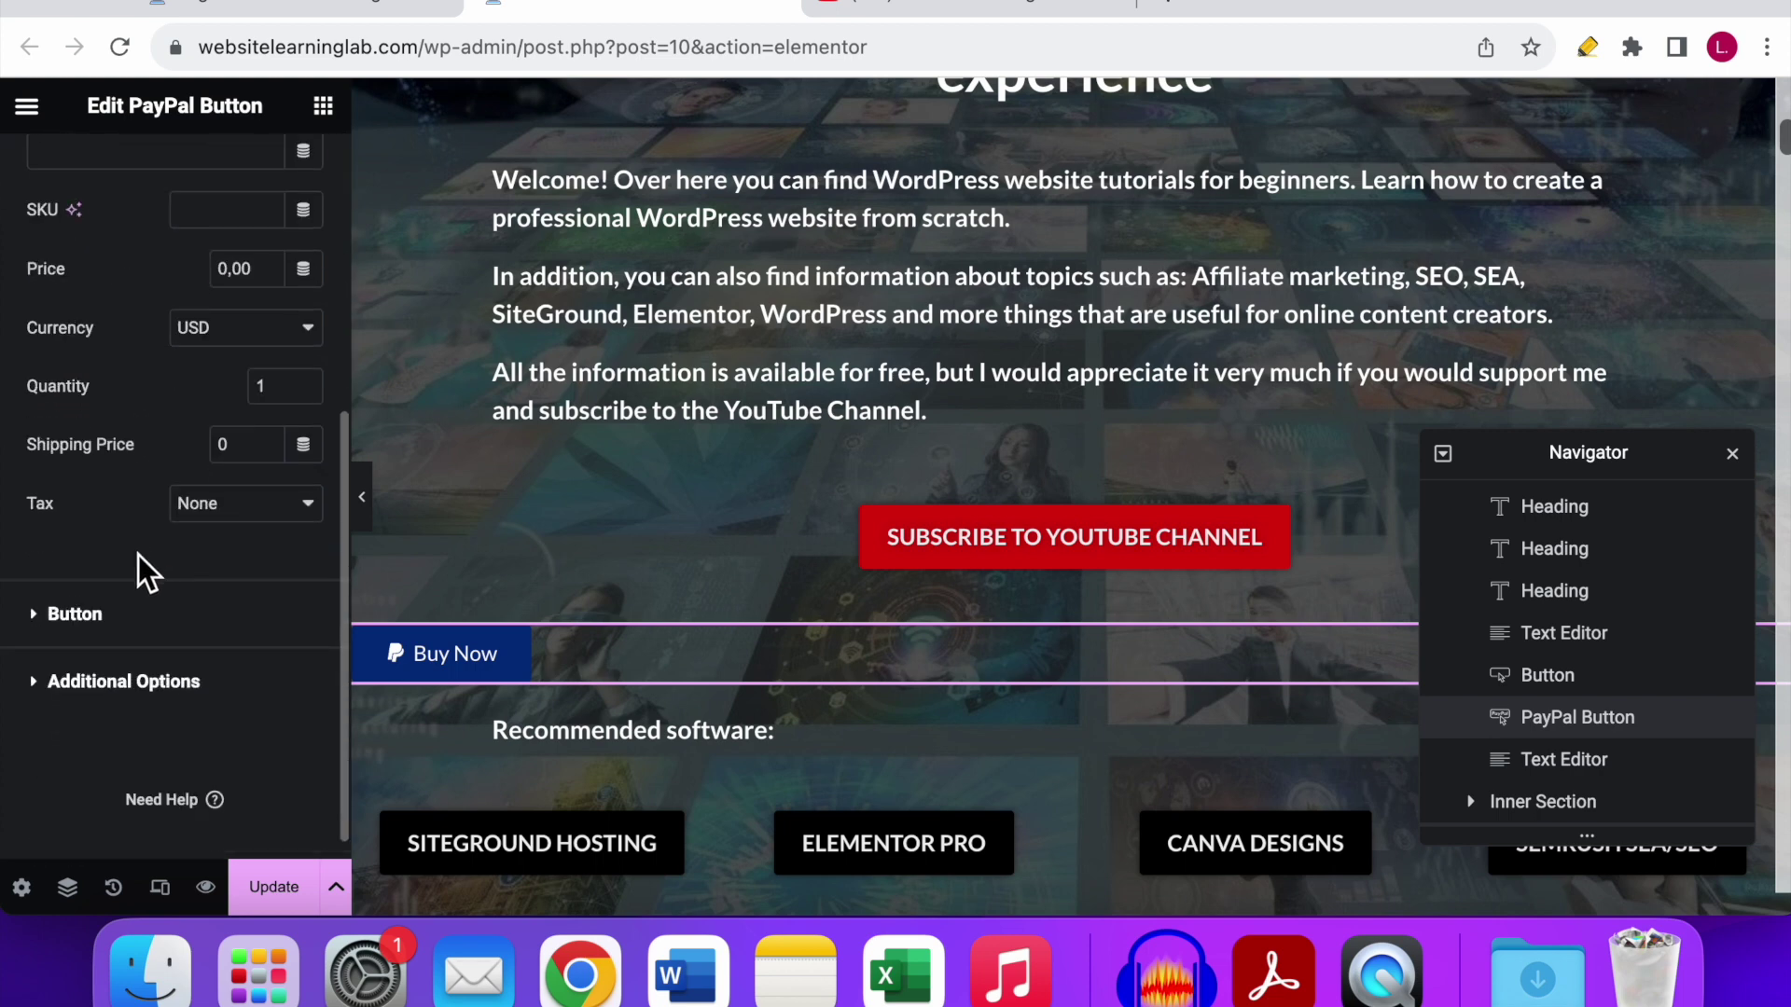
click(80, 622)
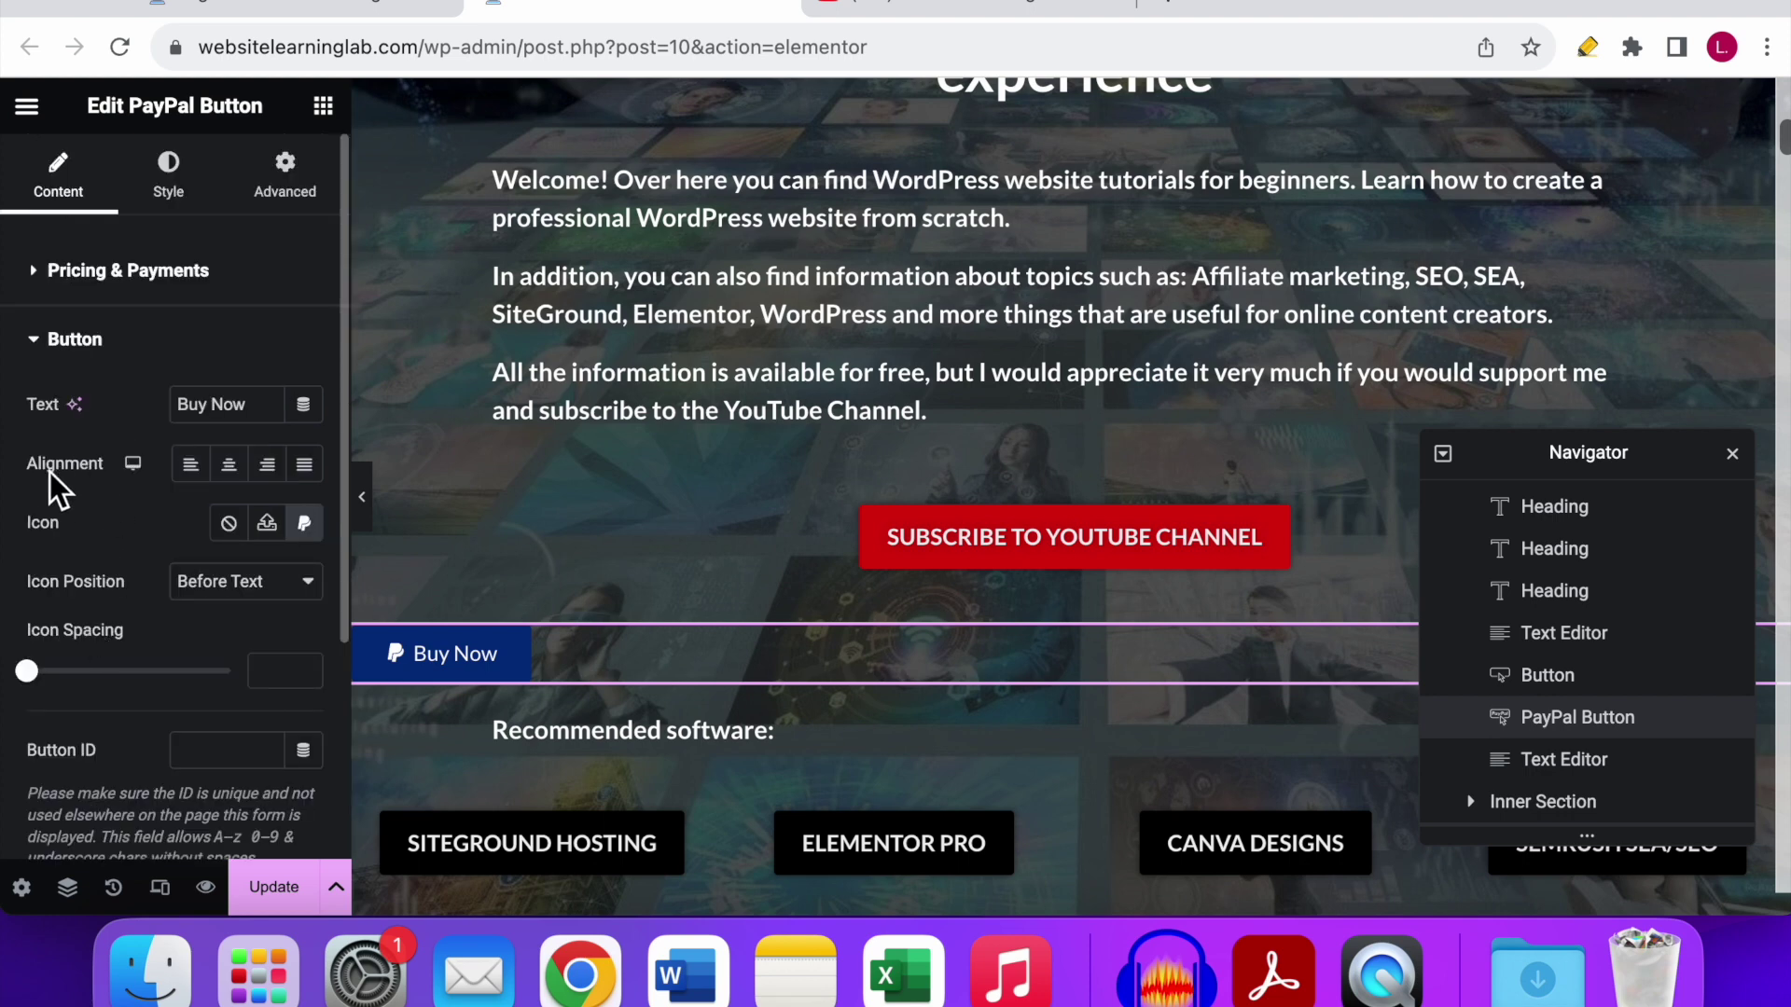
click(229, 466)
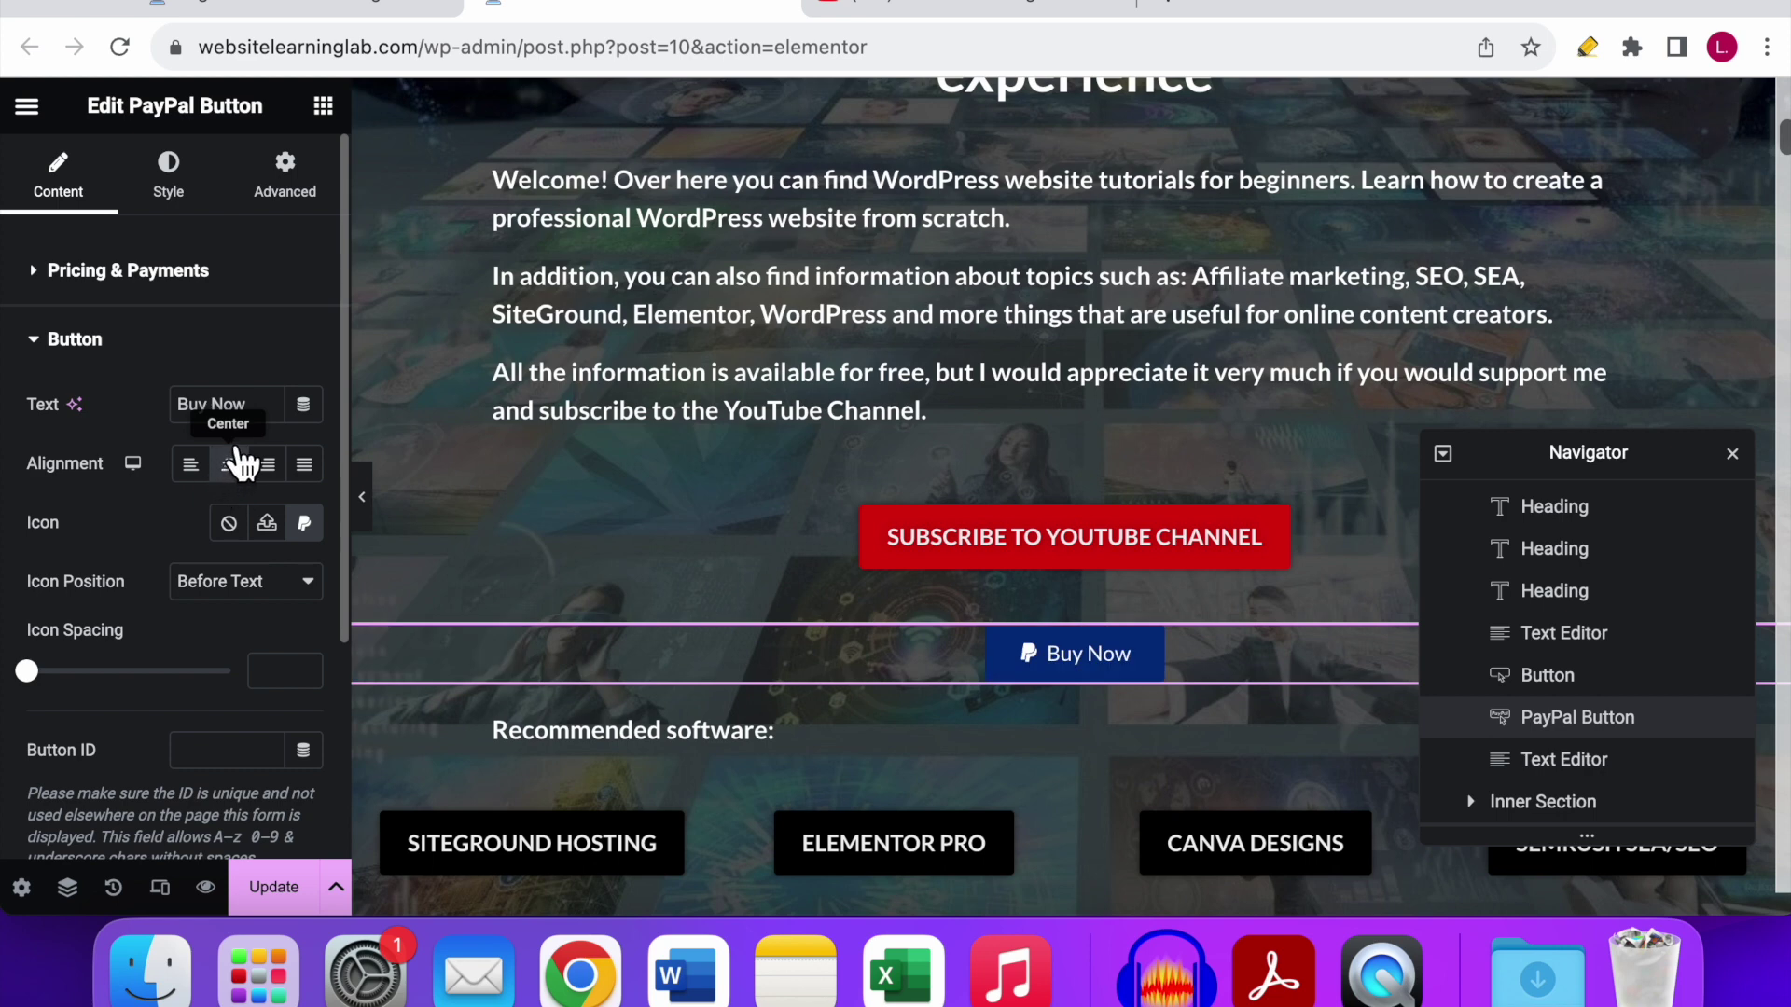
Step: Set the button's typography size to 34 px, keeping the default font family
click(182, 209)
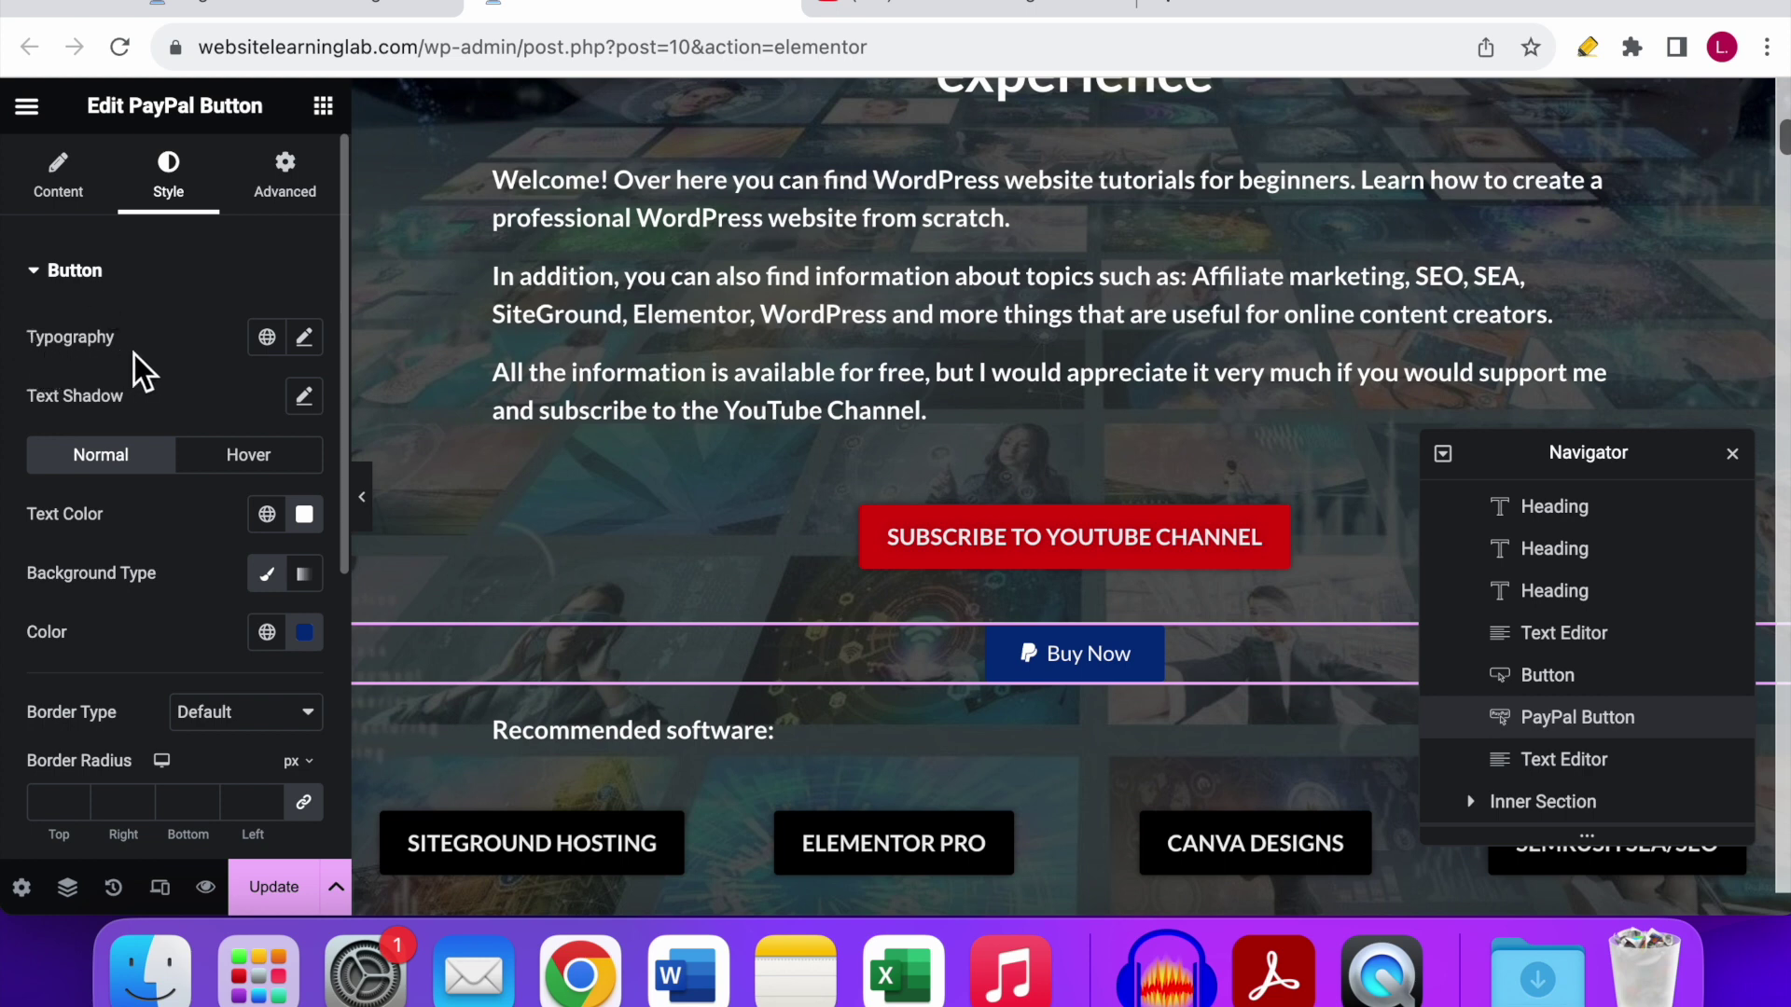
click(304, 338)
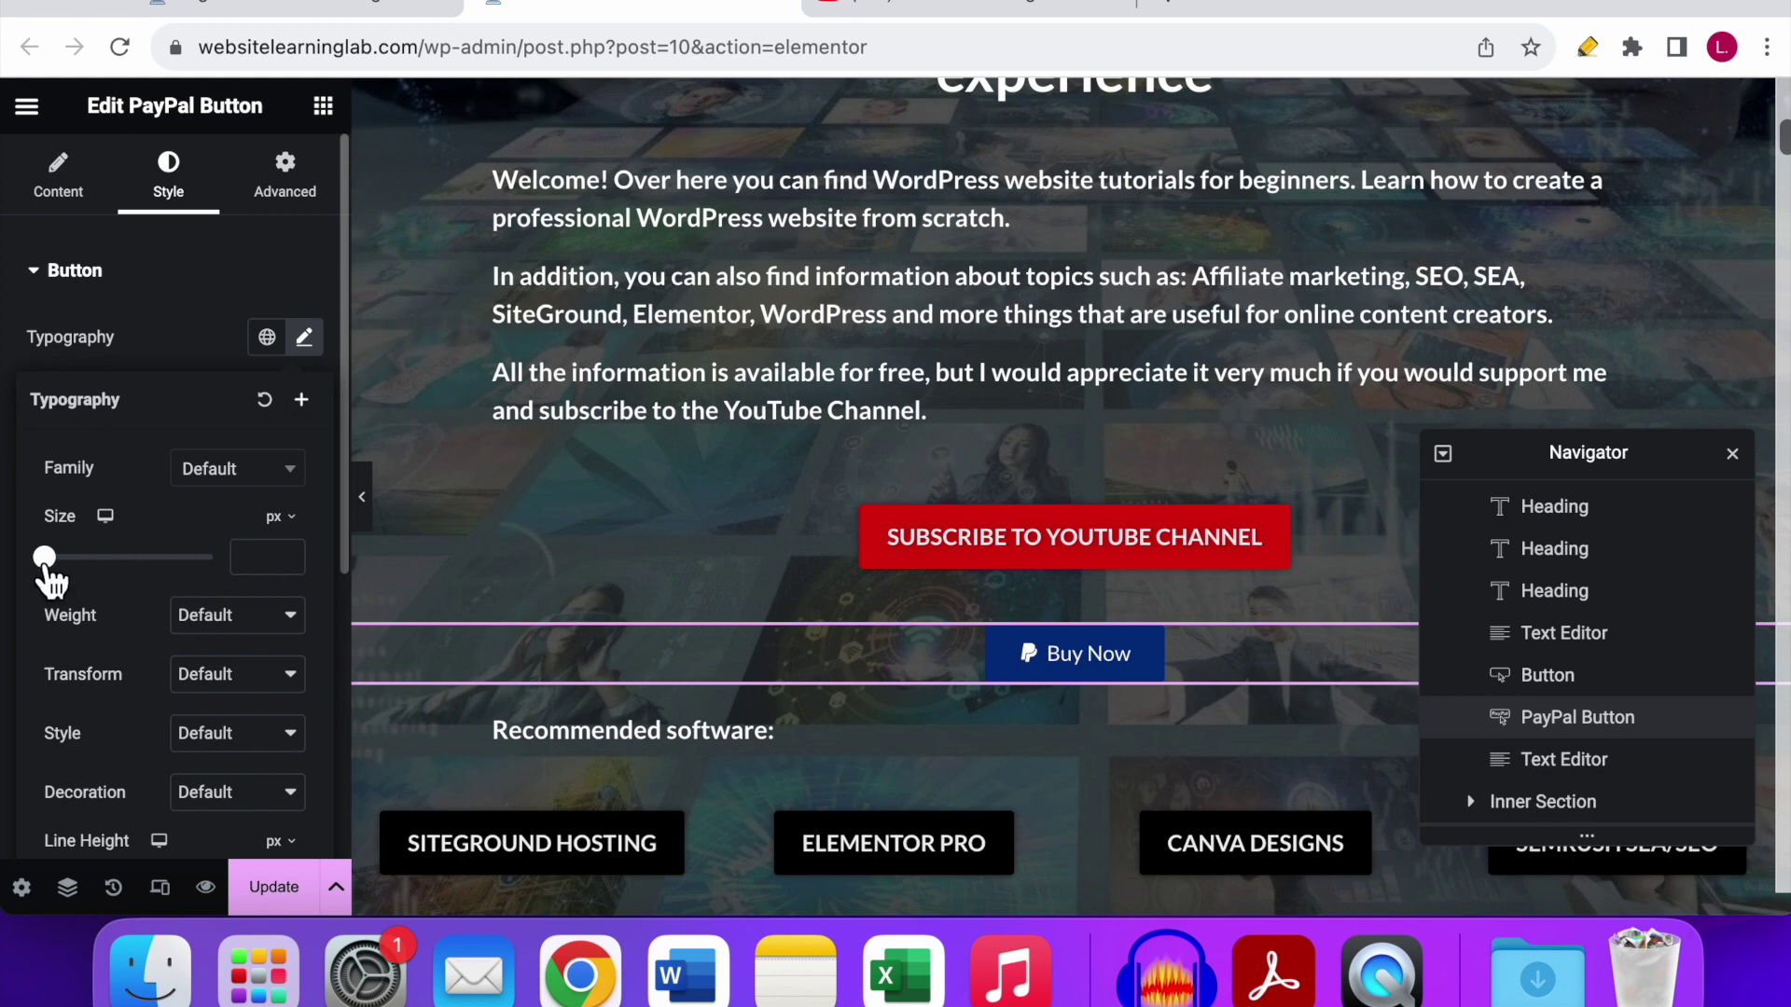
drag(45, 565, 72, 564)
click(947, 704)
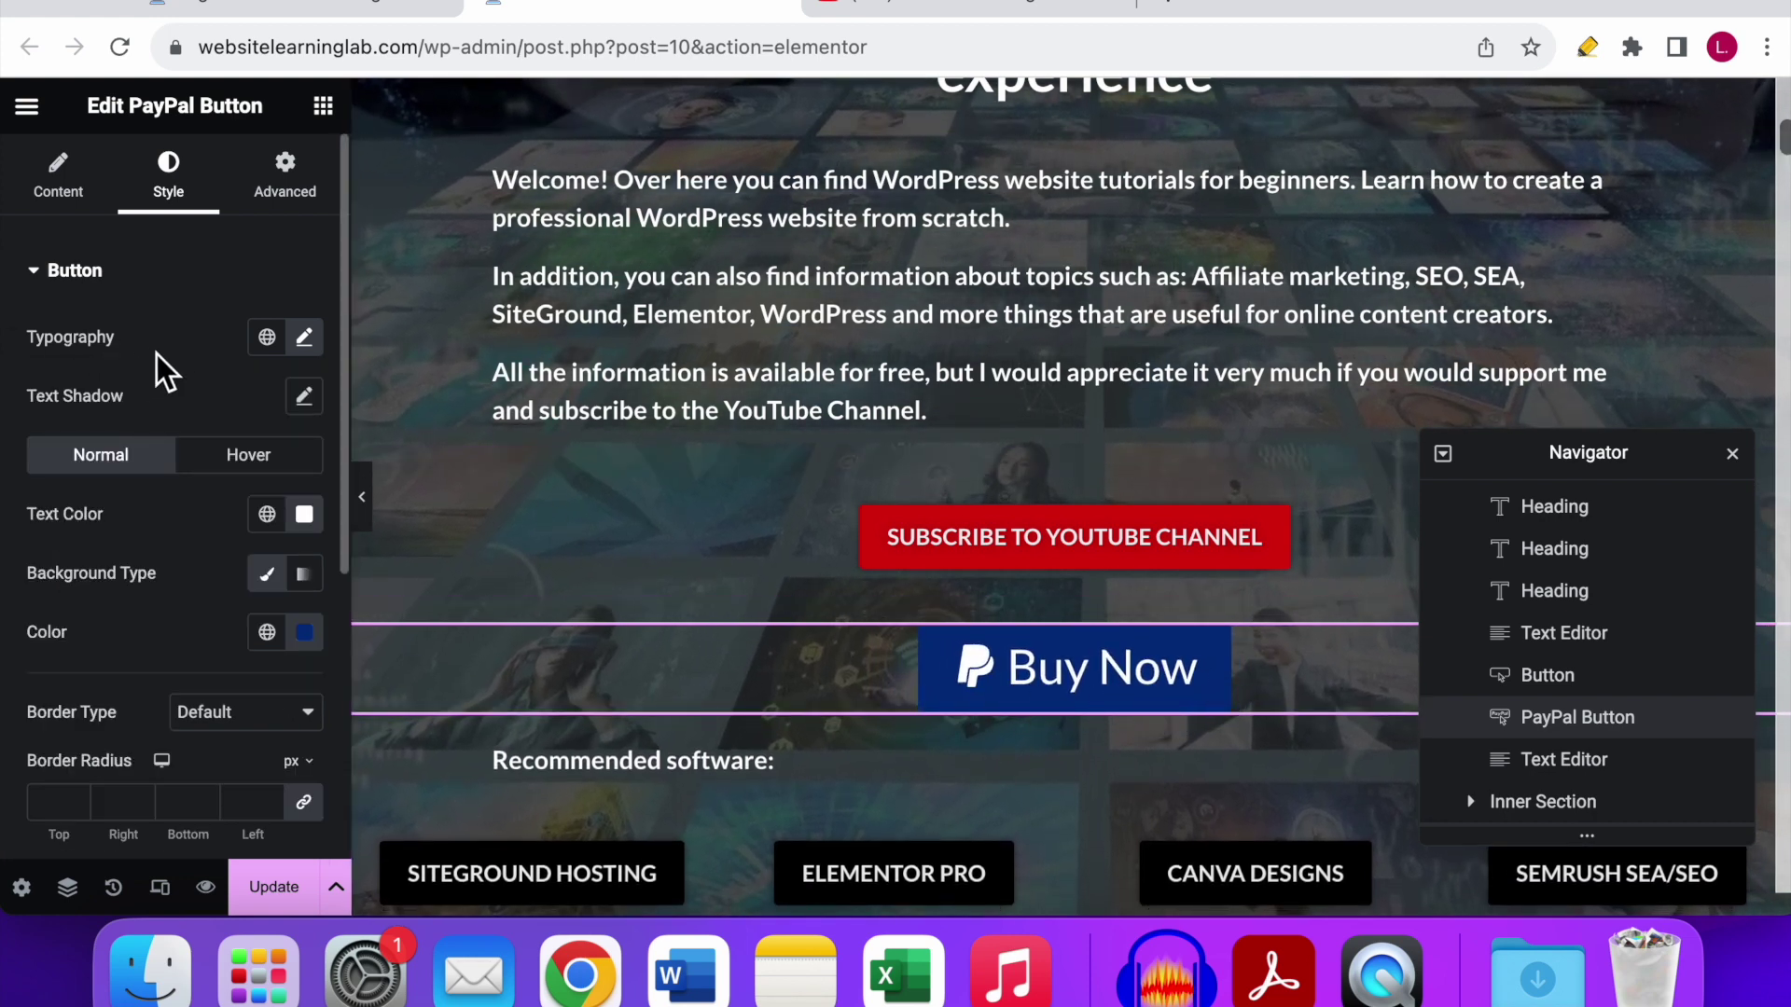
click(306, 341)
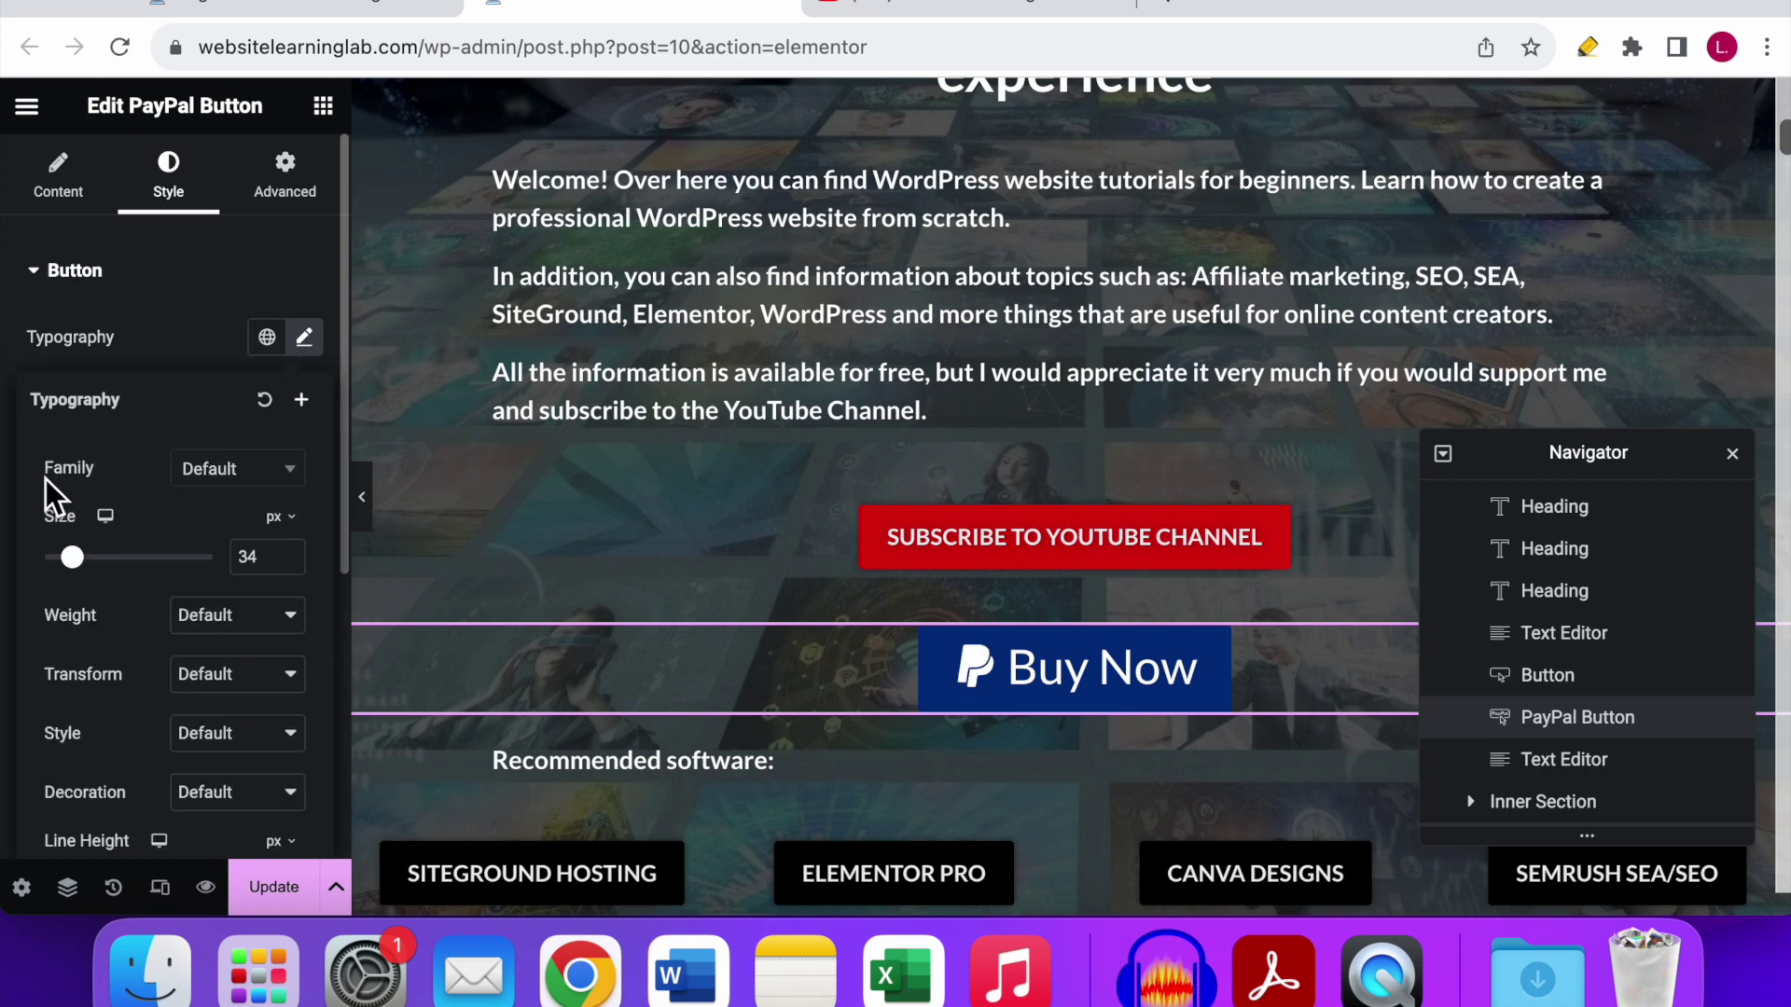
click(233, 480)
scroll(244, 578, down, 10)
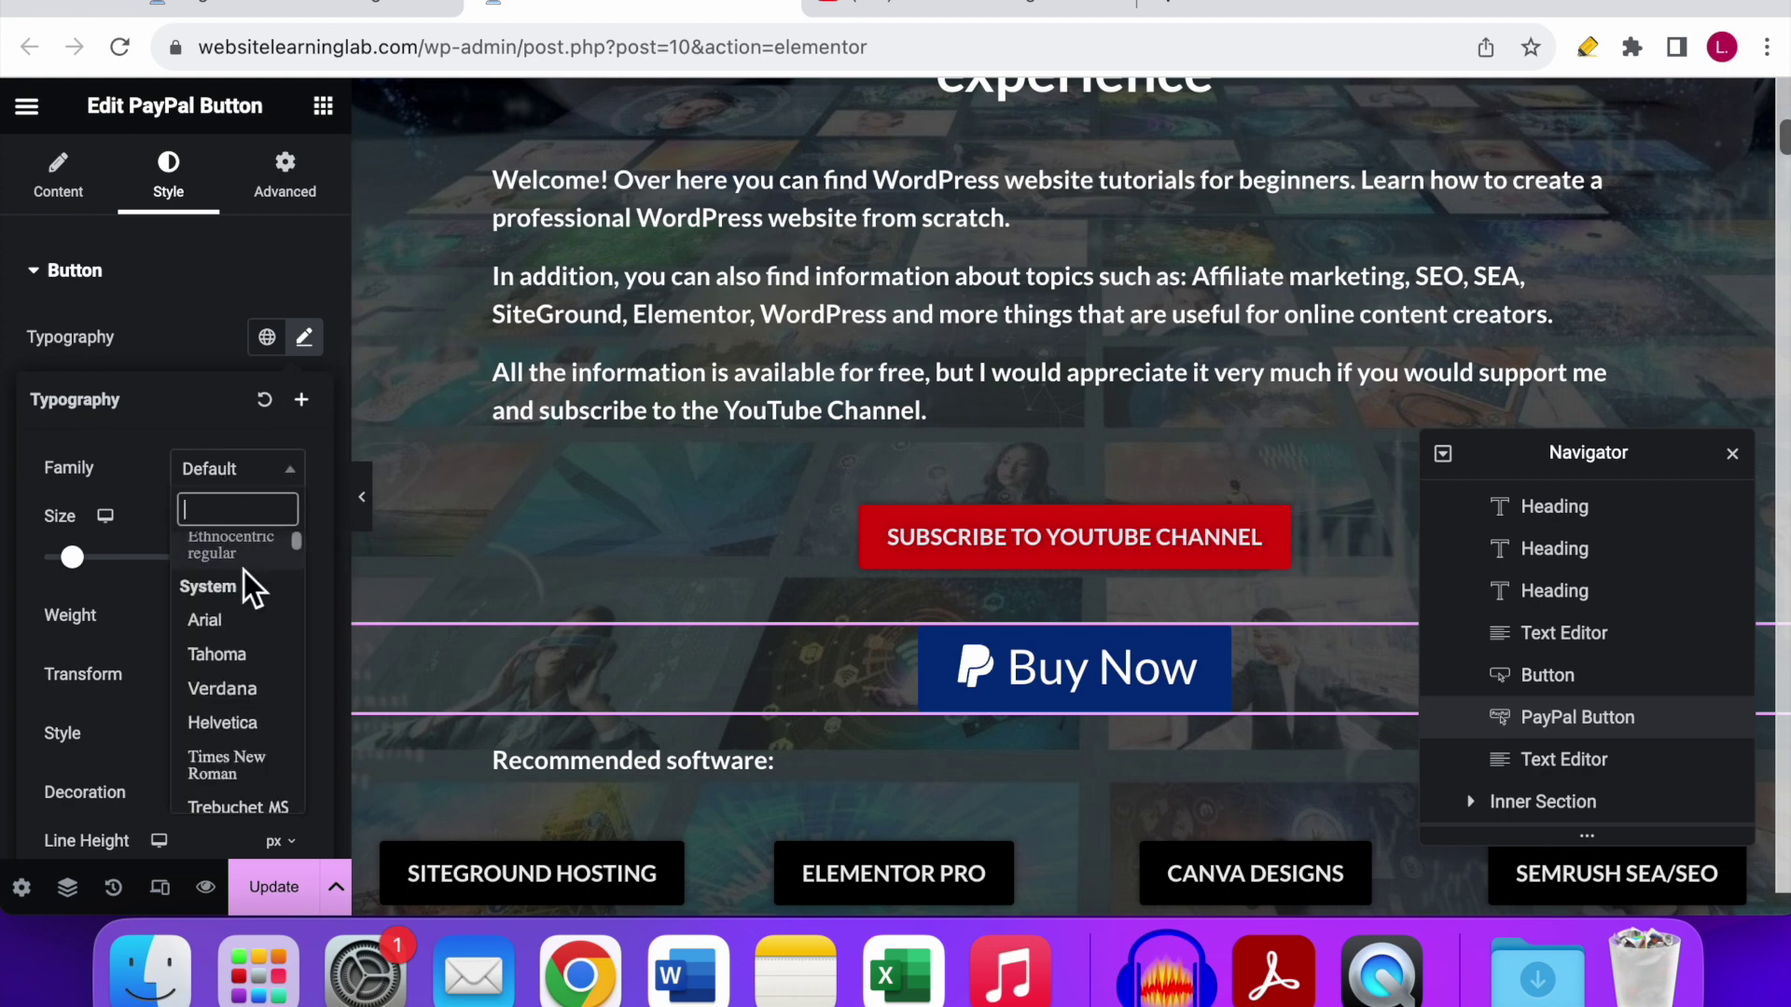
click(220, 376)
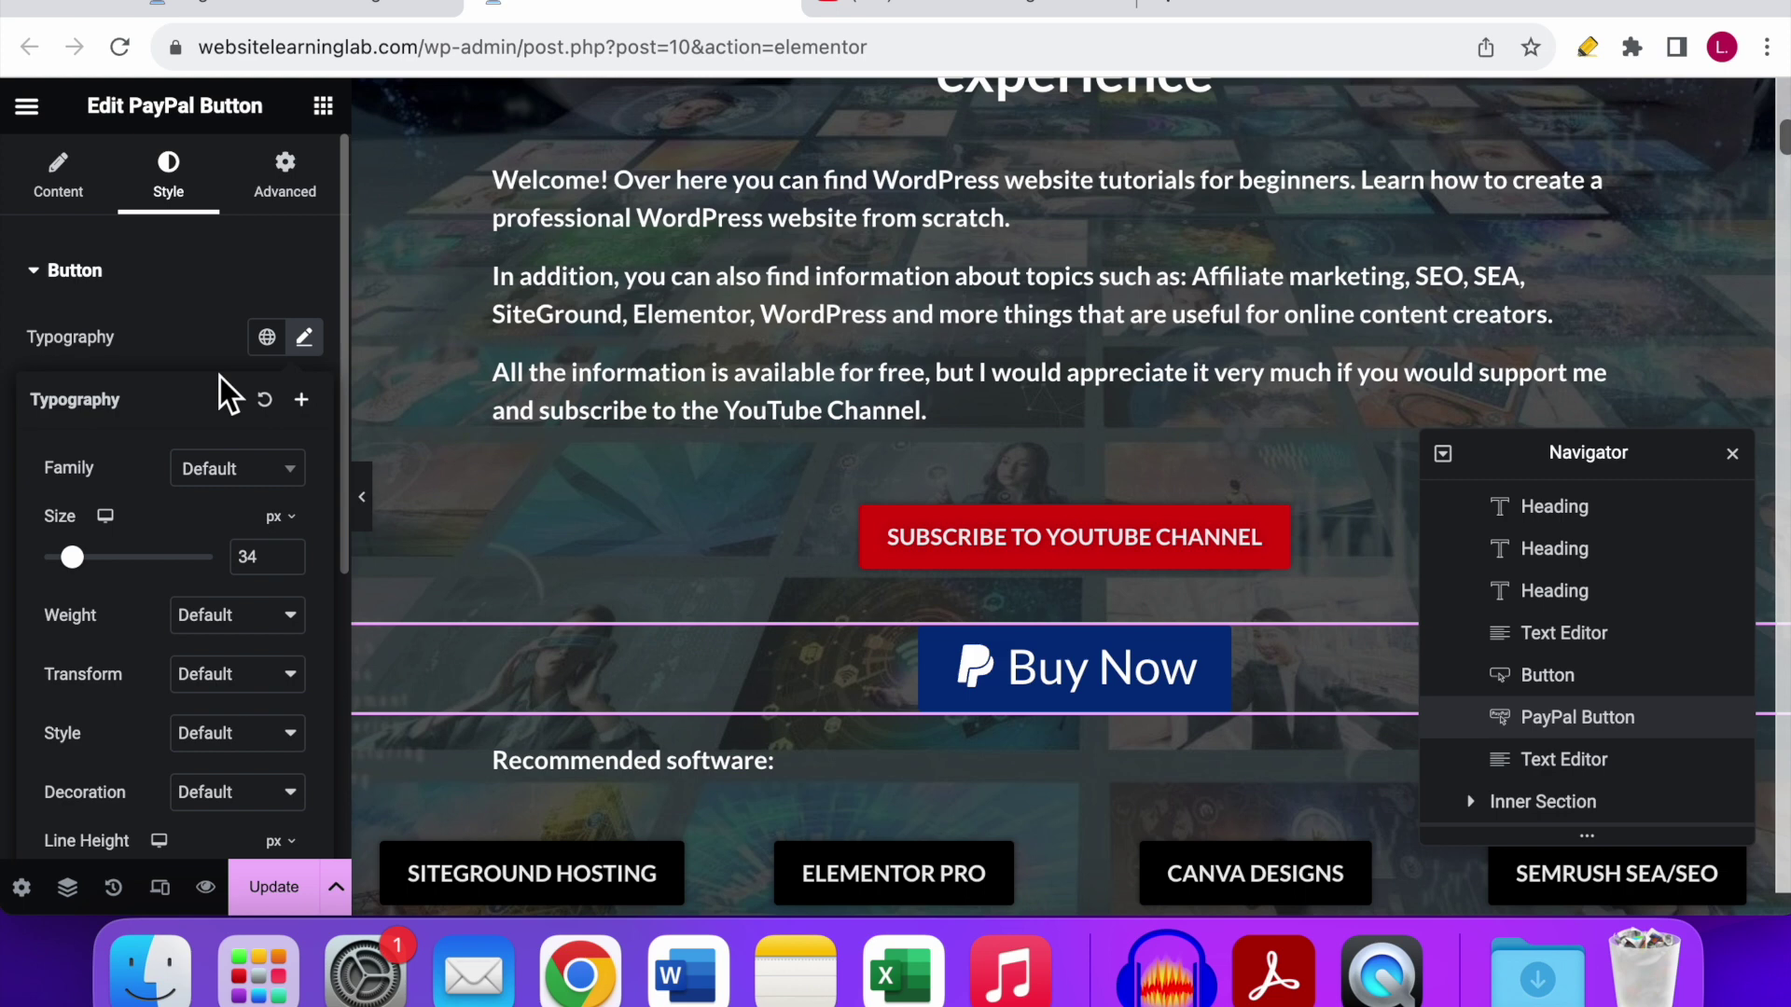
click(220, 376)
Step: Check the button's background colour is the #032E82 dark blue
scroll(54, 629, down, 4)
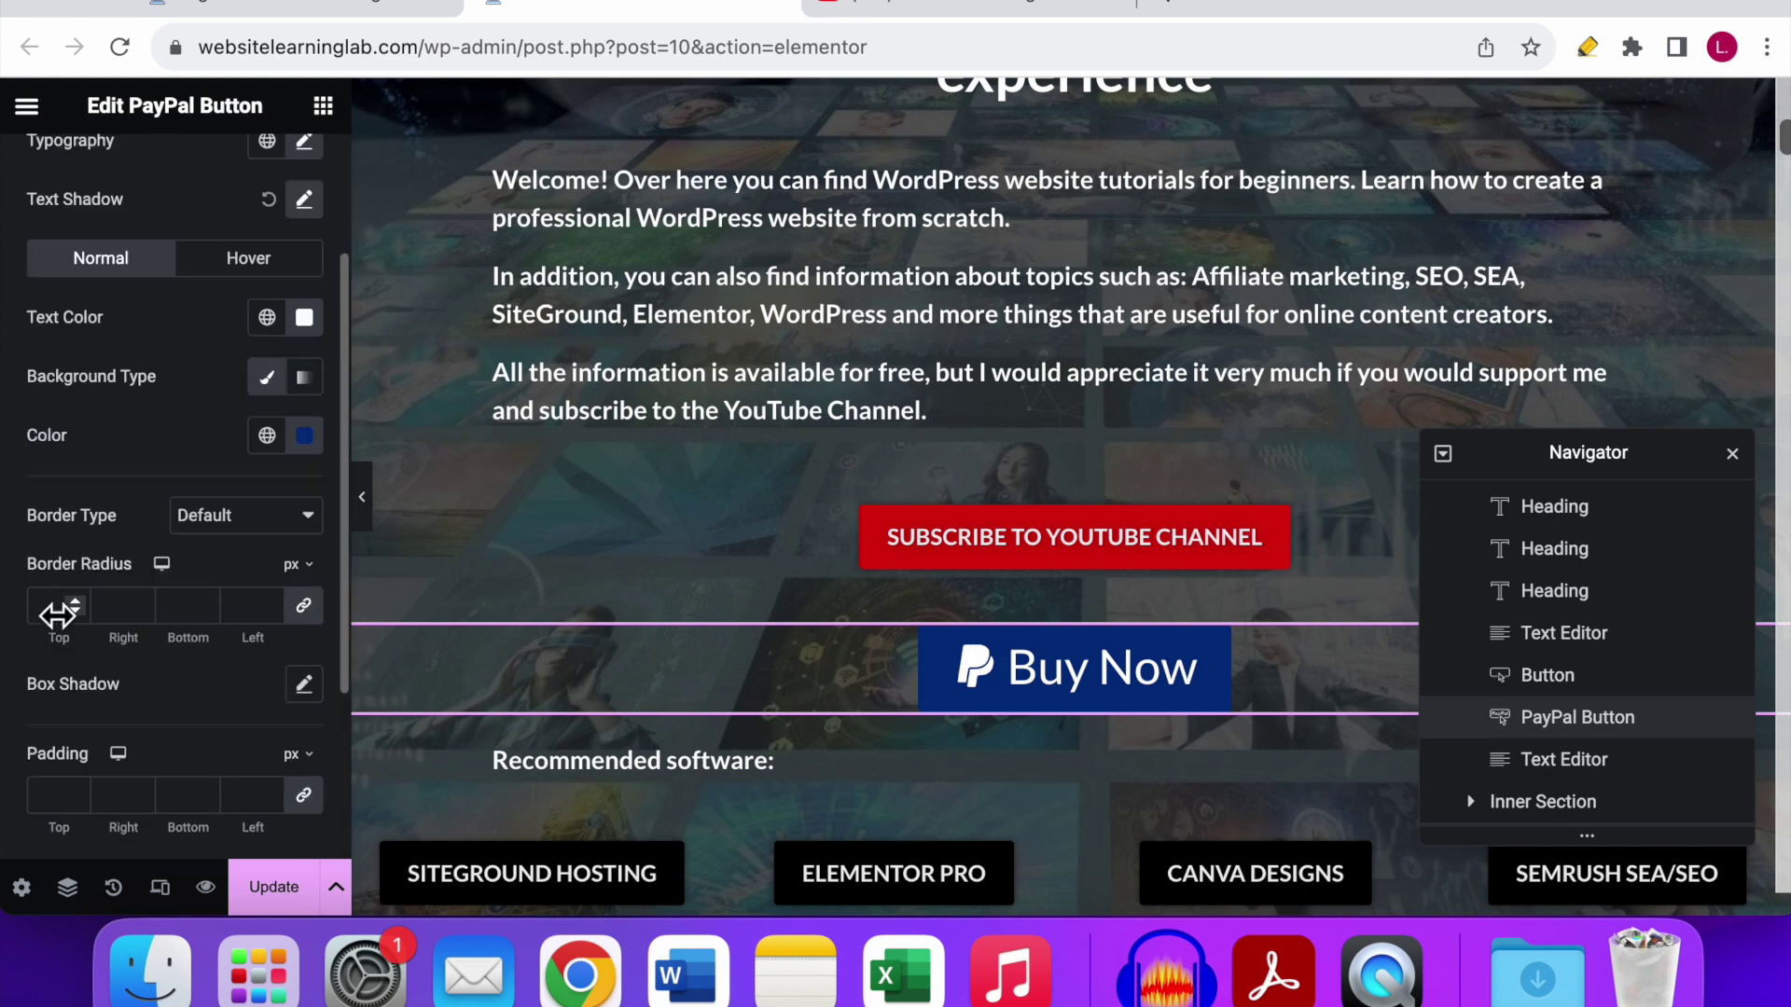
click(306, 446)
scroll(47, 214, up, 3)
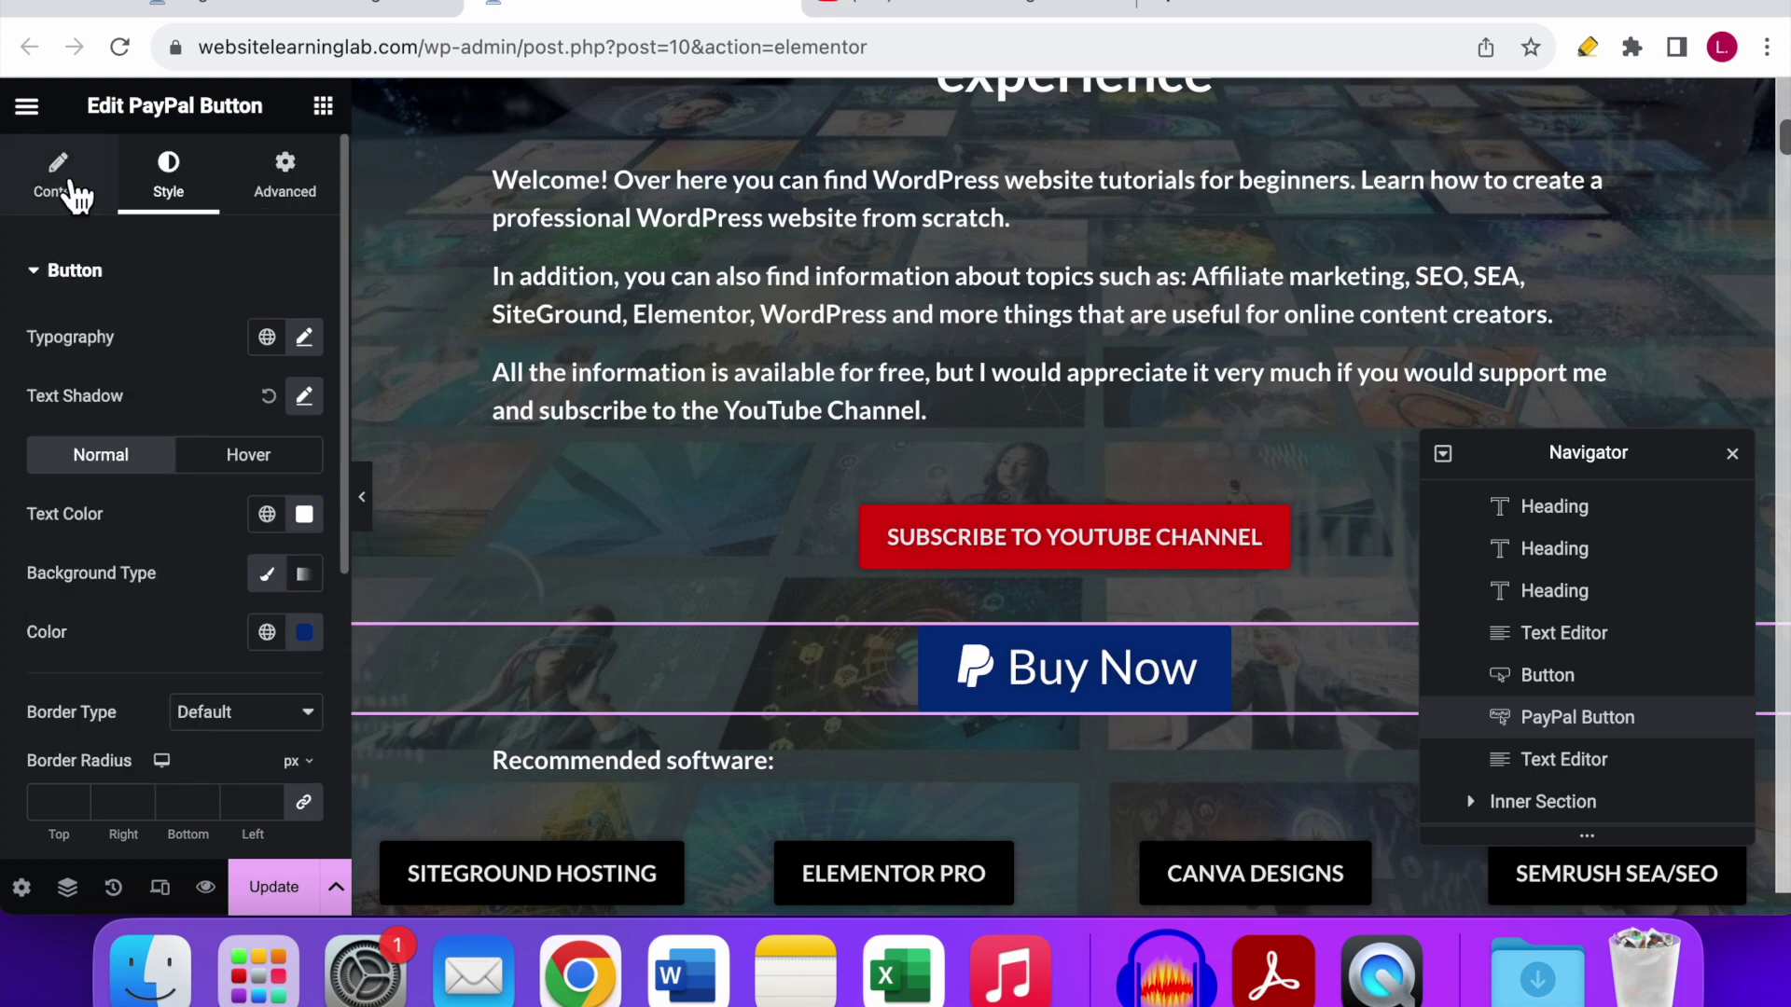
Step: Keep the PayPal button's transaction type set to Checkout
click(74, 194)
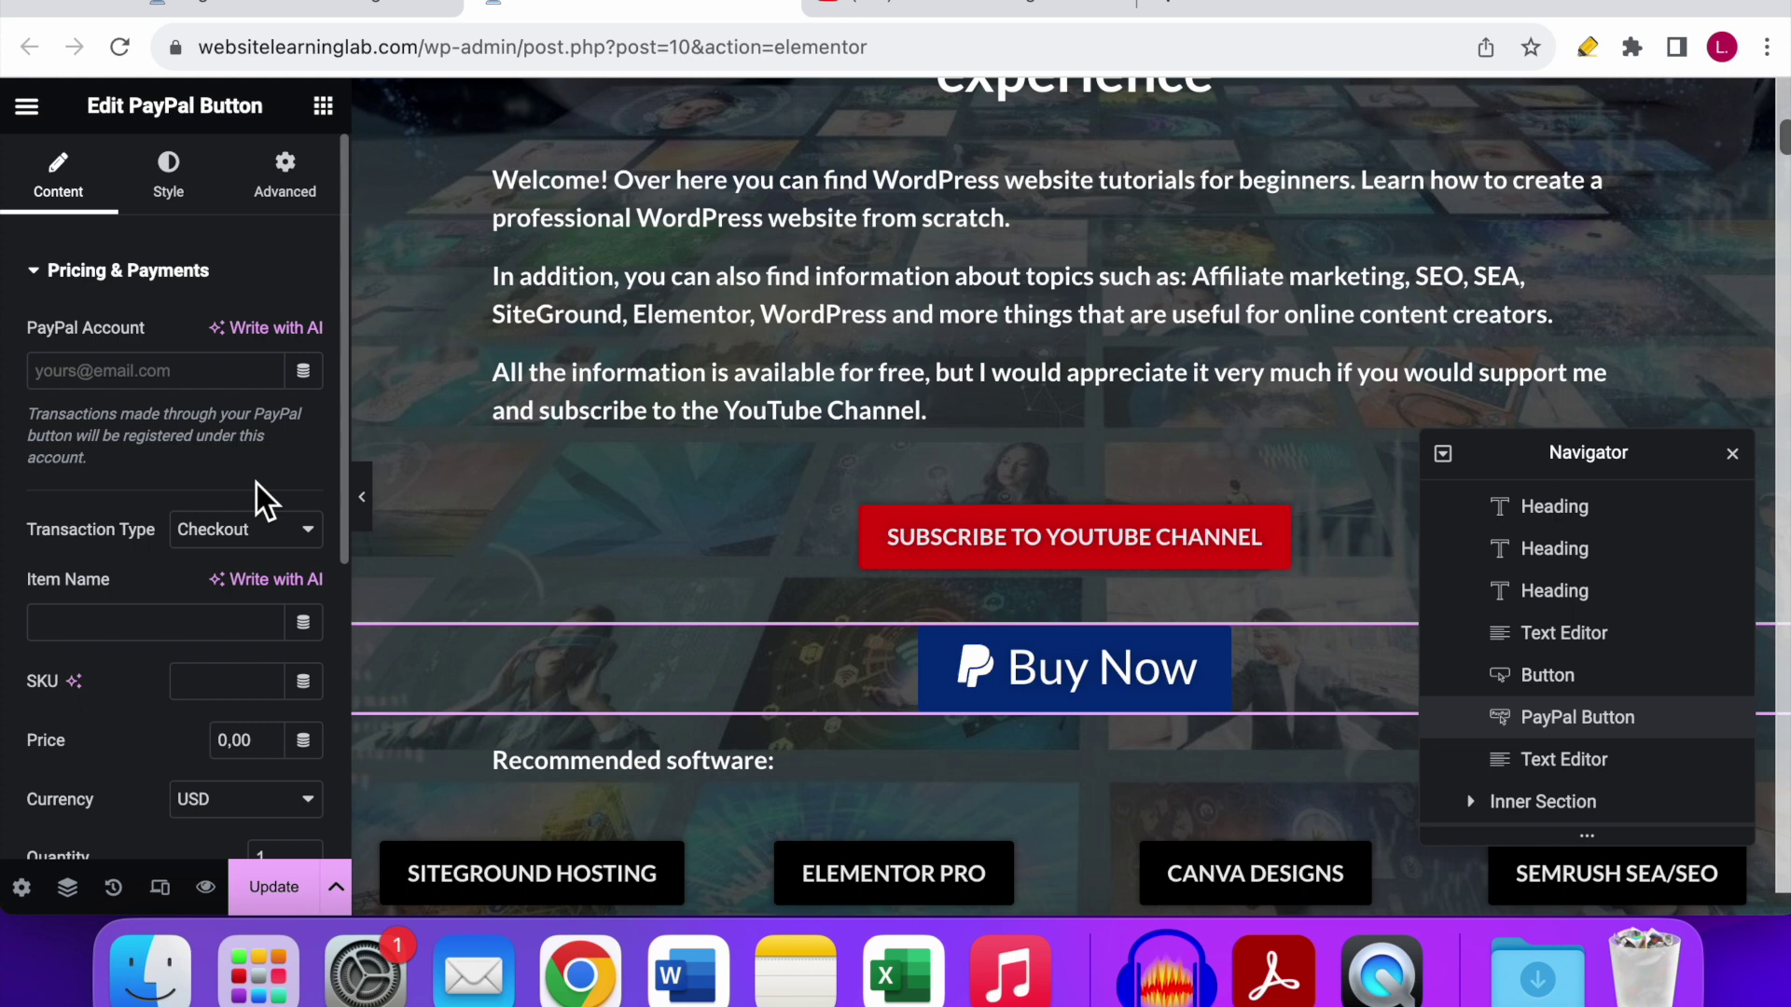
scroll(224, 490, down, 1)
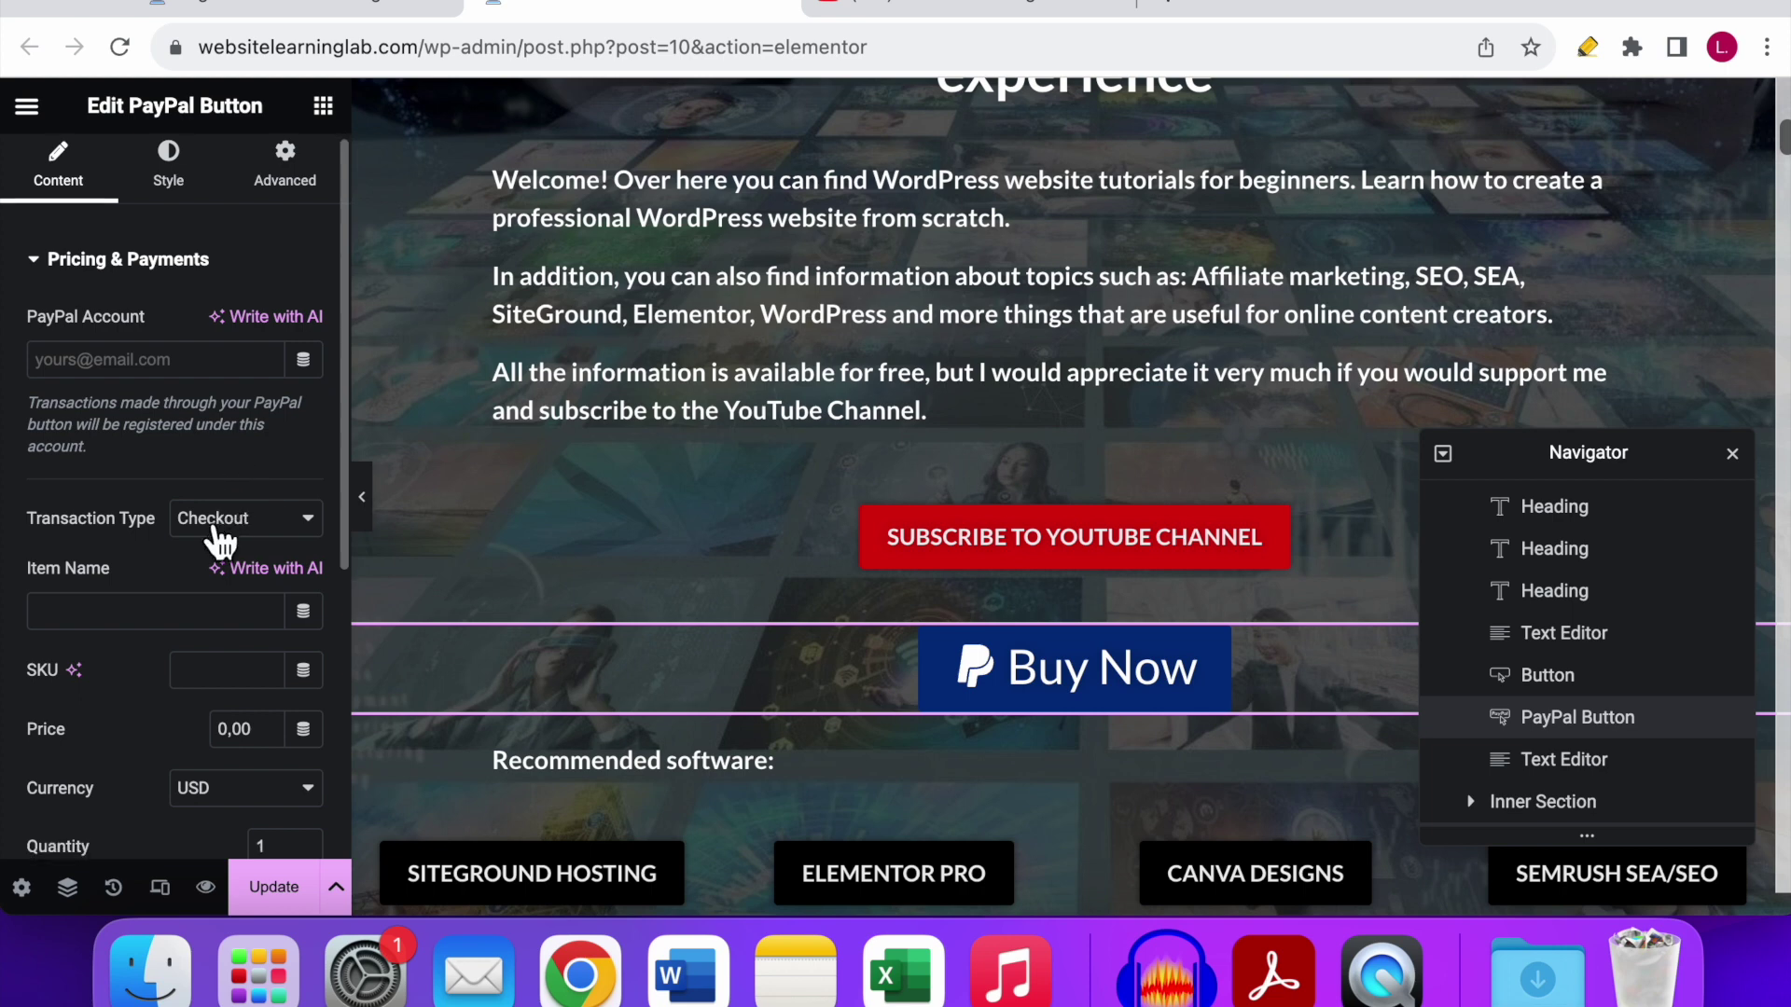
click(265, 522)
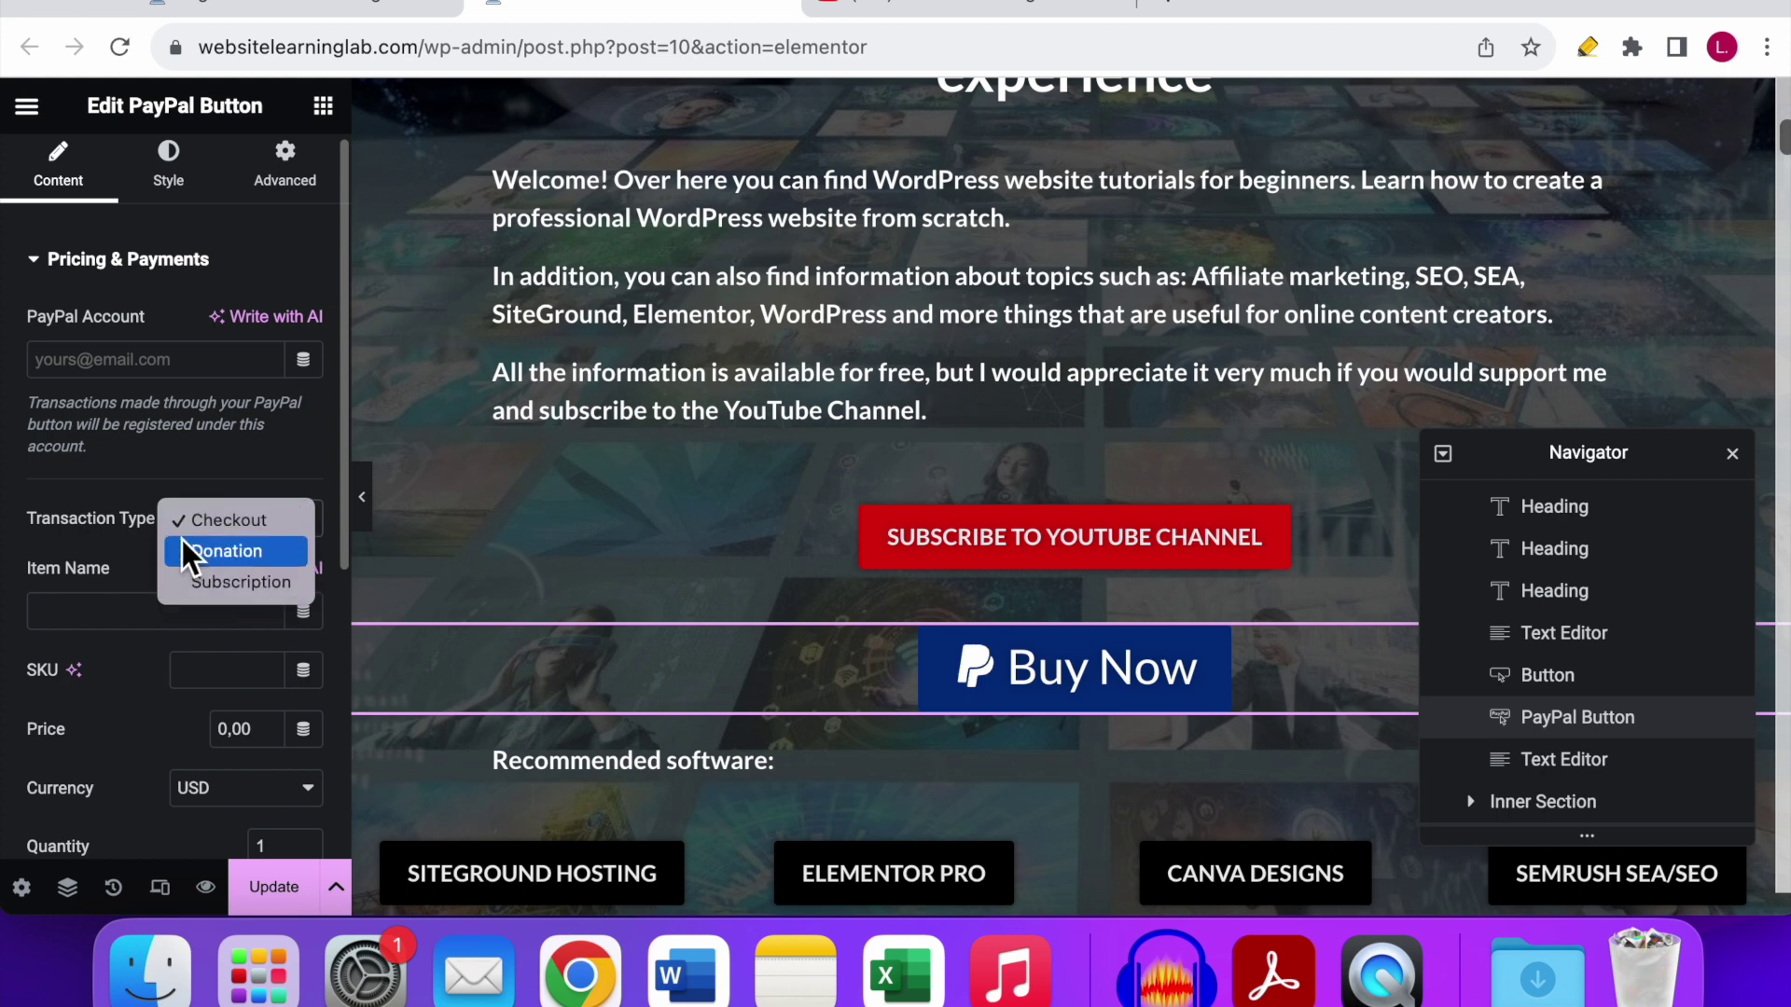
click(160, 457)
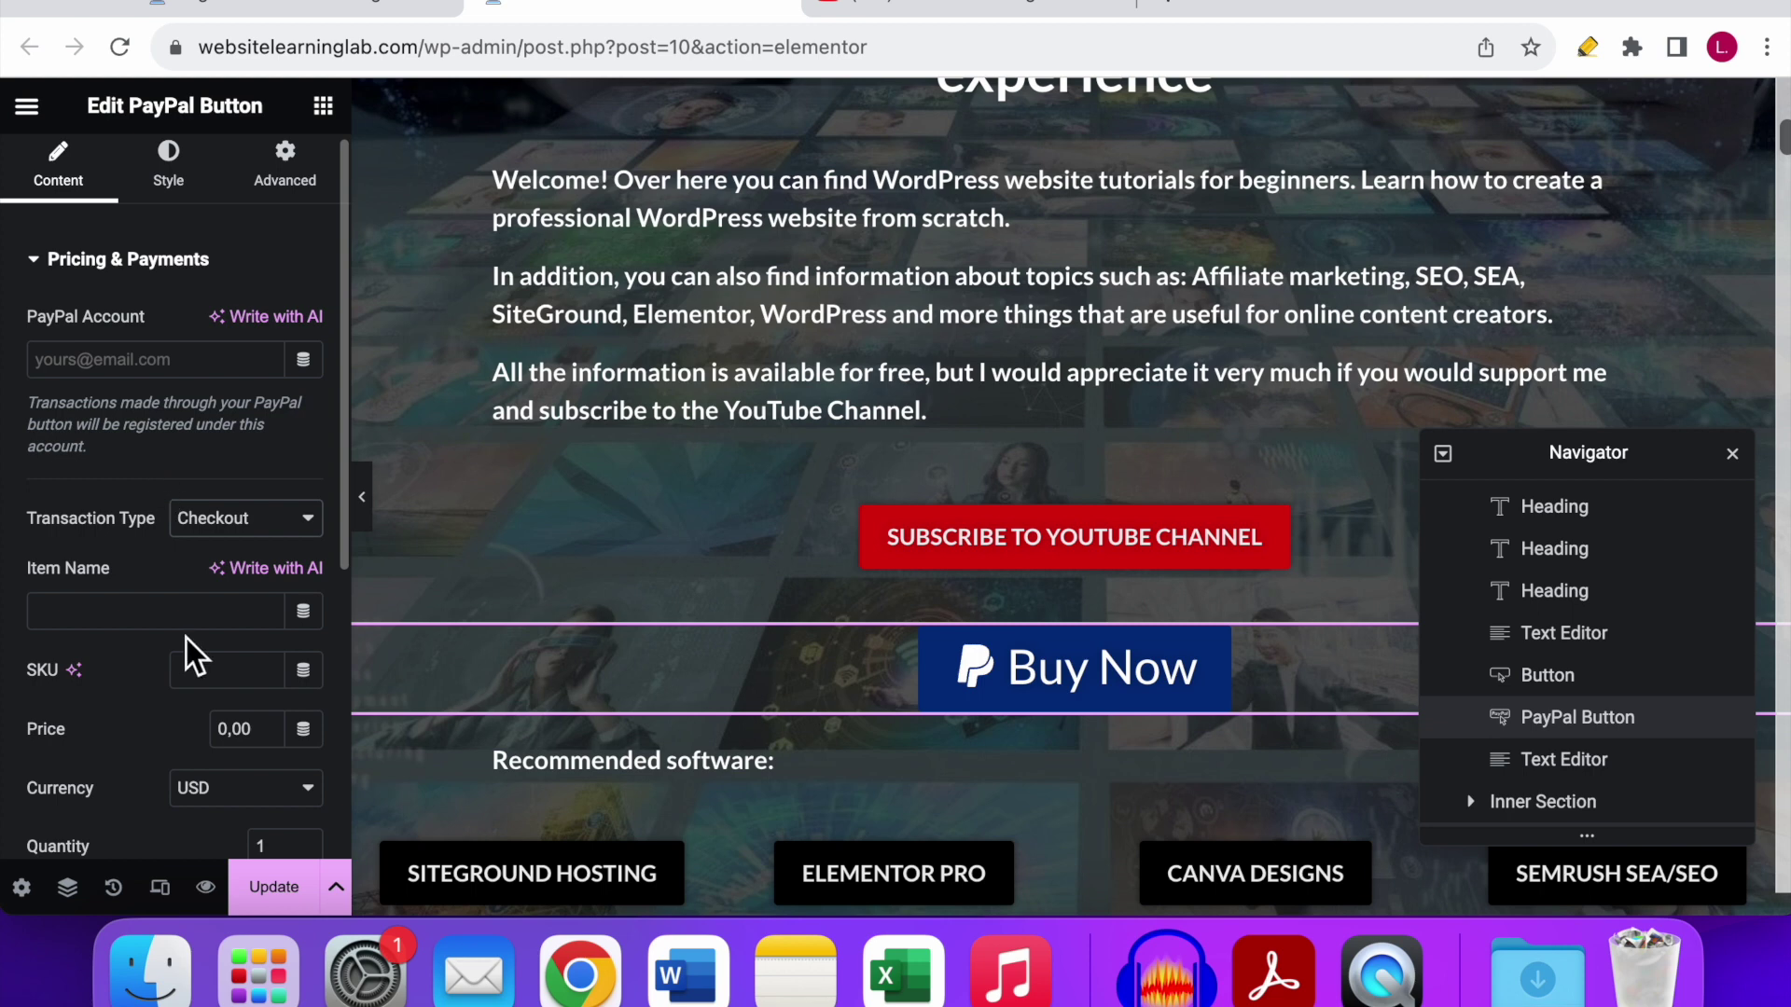
Step: Review the Item Name and pricing fields: USD currency, price 0,00, quantity 1
scroll(183, 640, down, 1)
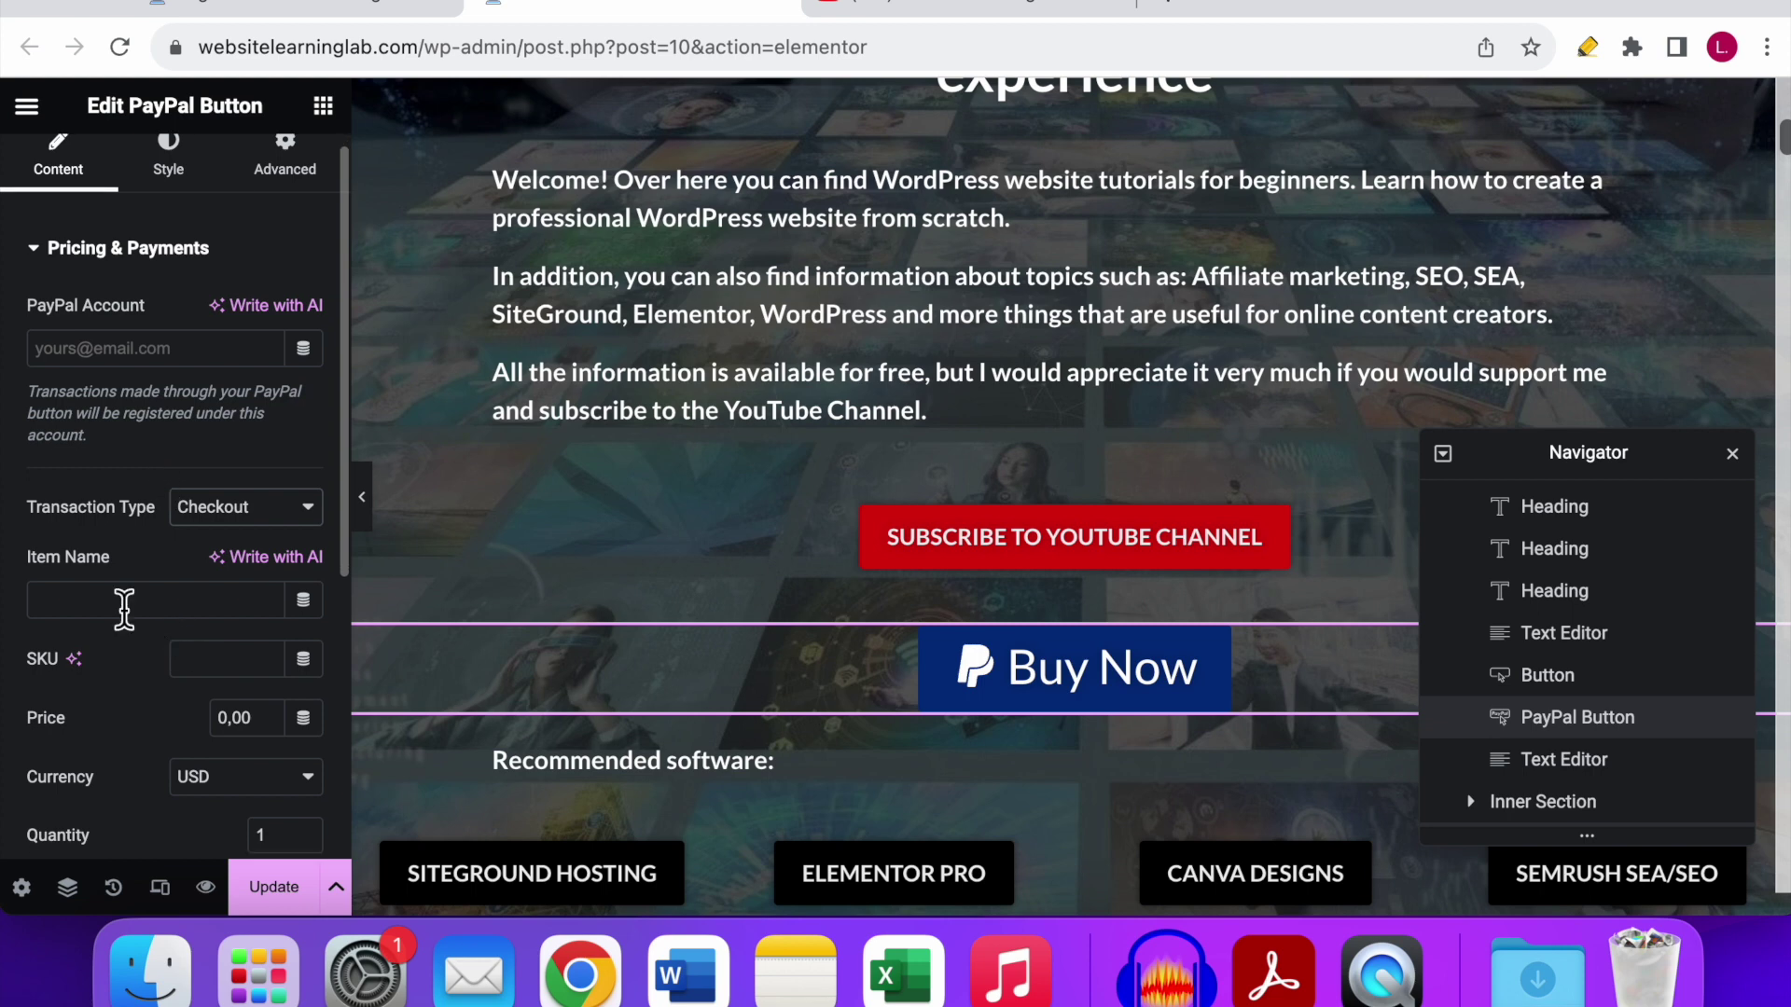
click(64, 600)
scroll(194, 557, down, 2)
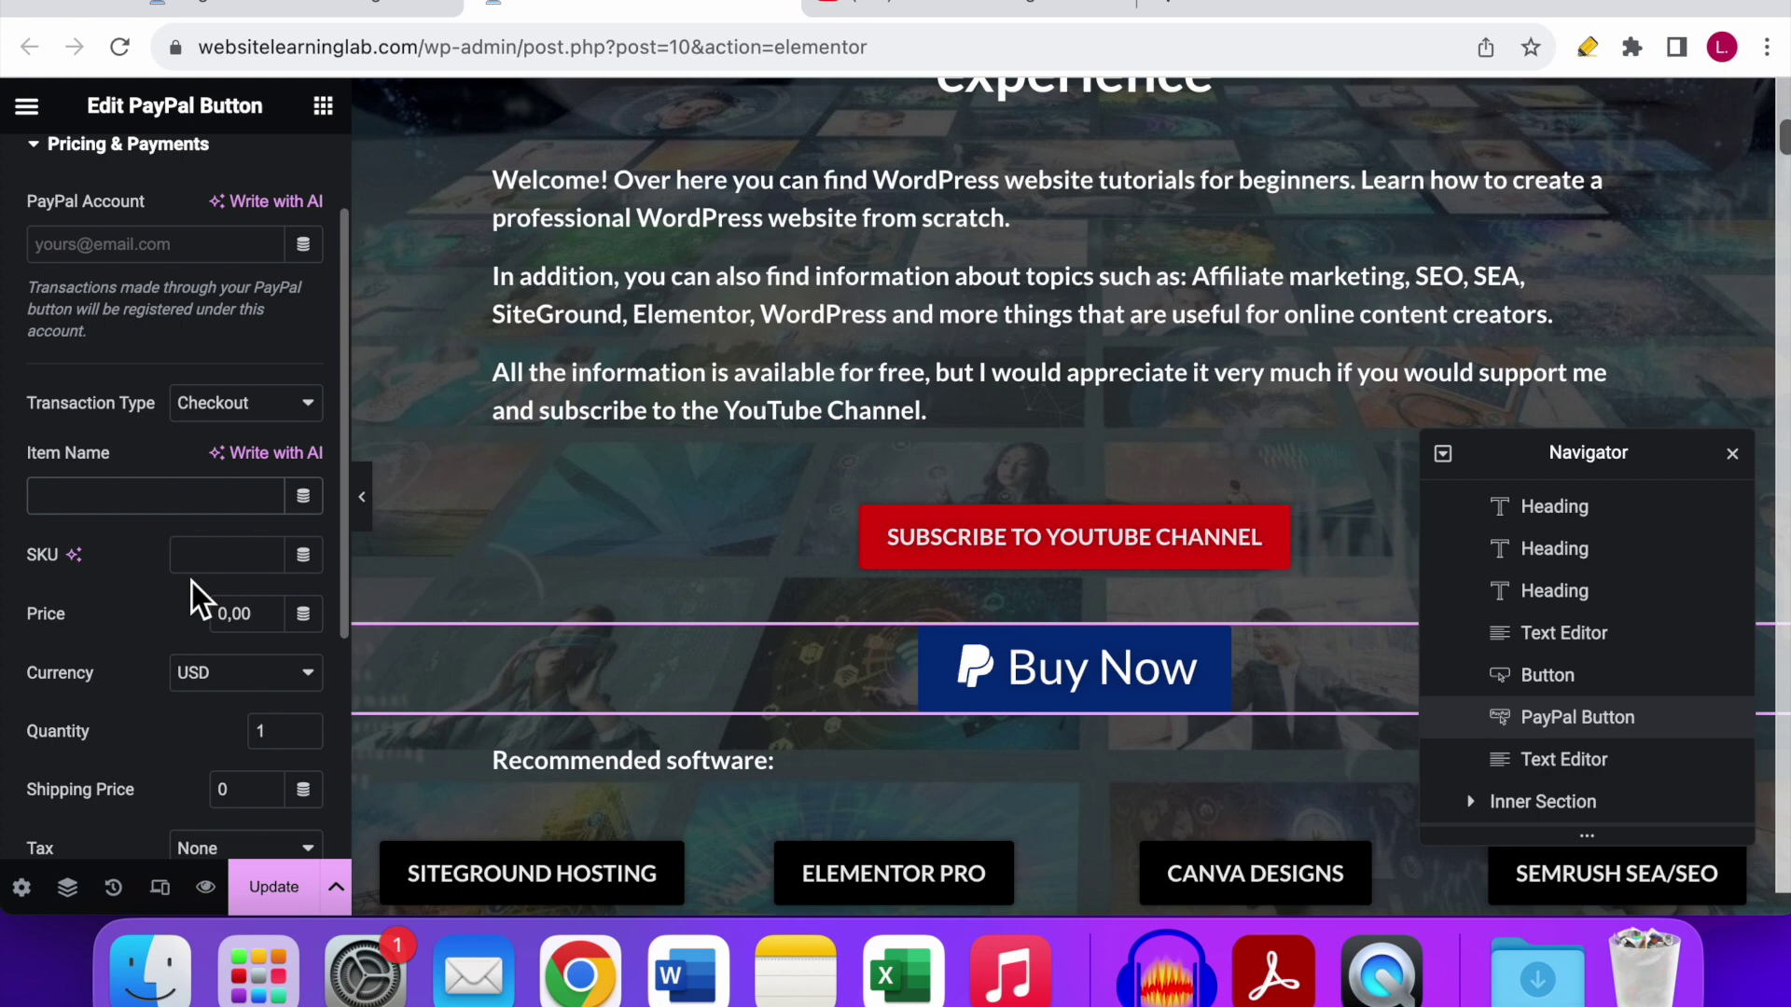
scroll(205, 582, down, 1)
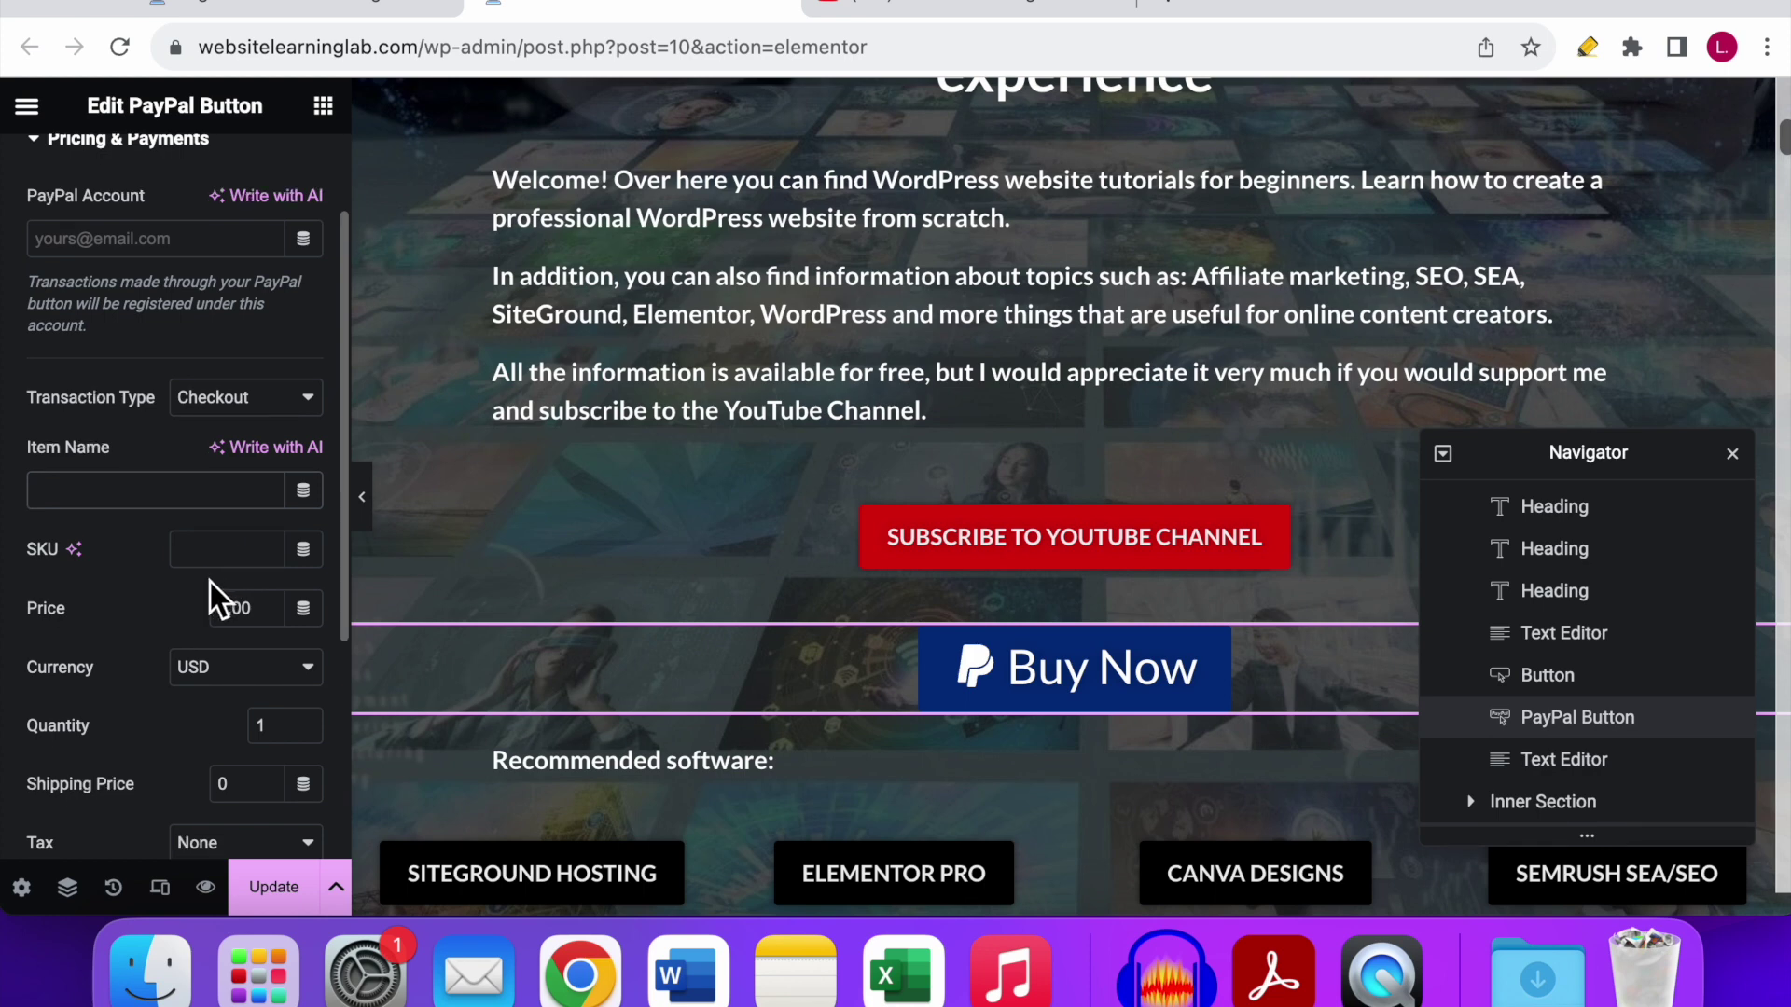
scroll(171, 582, down, 1)
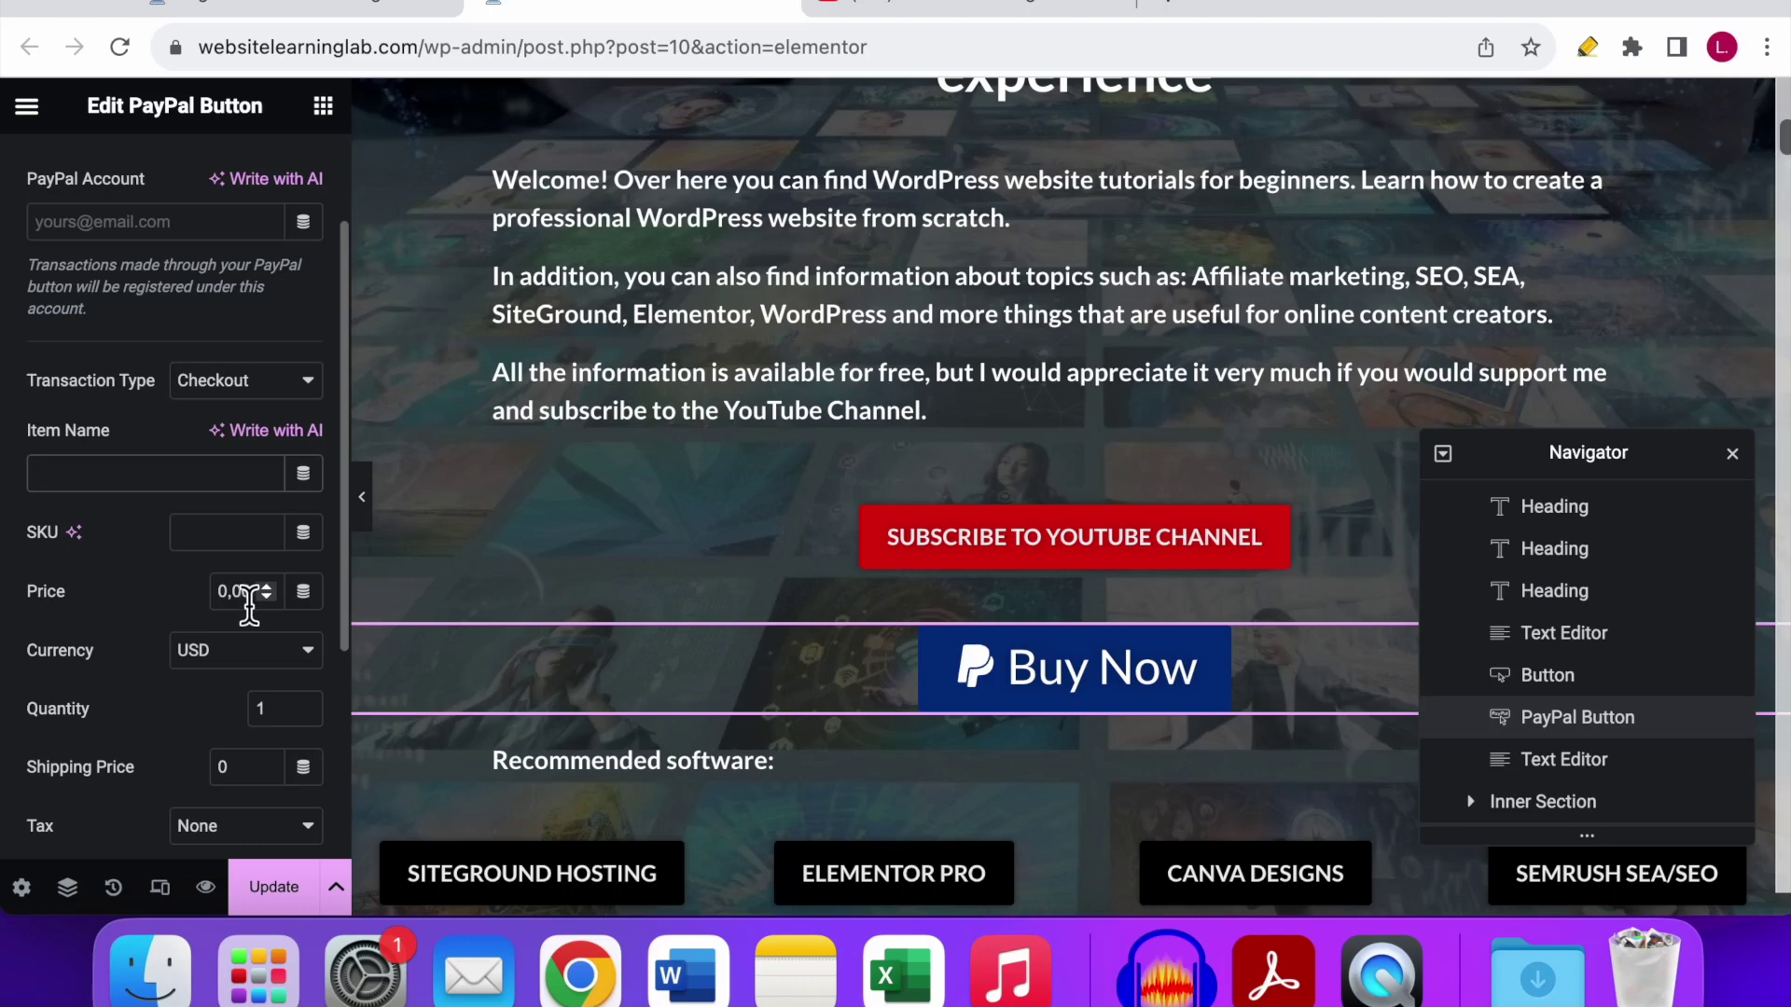
scroll(249, 608, down, 5)
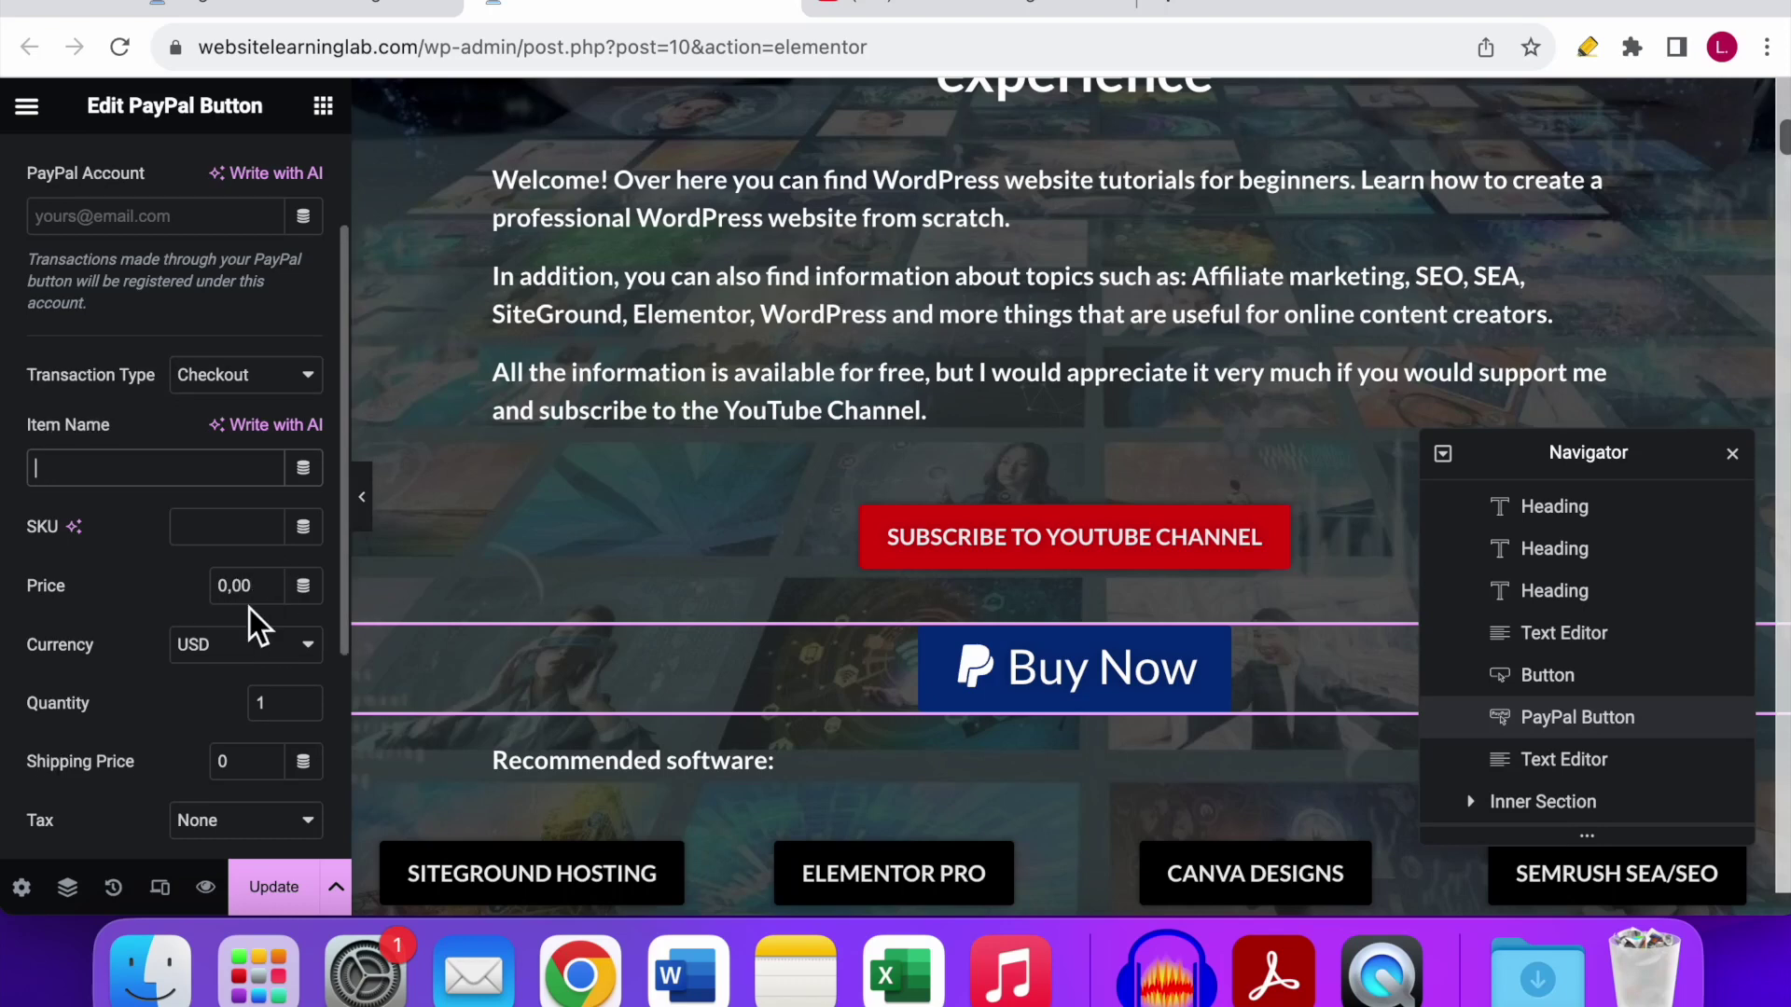
scroll(250, 608, down, 10)
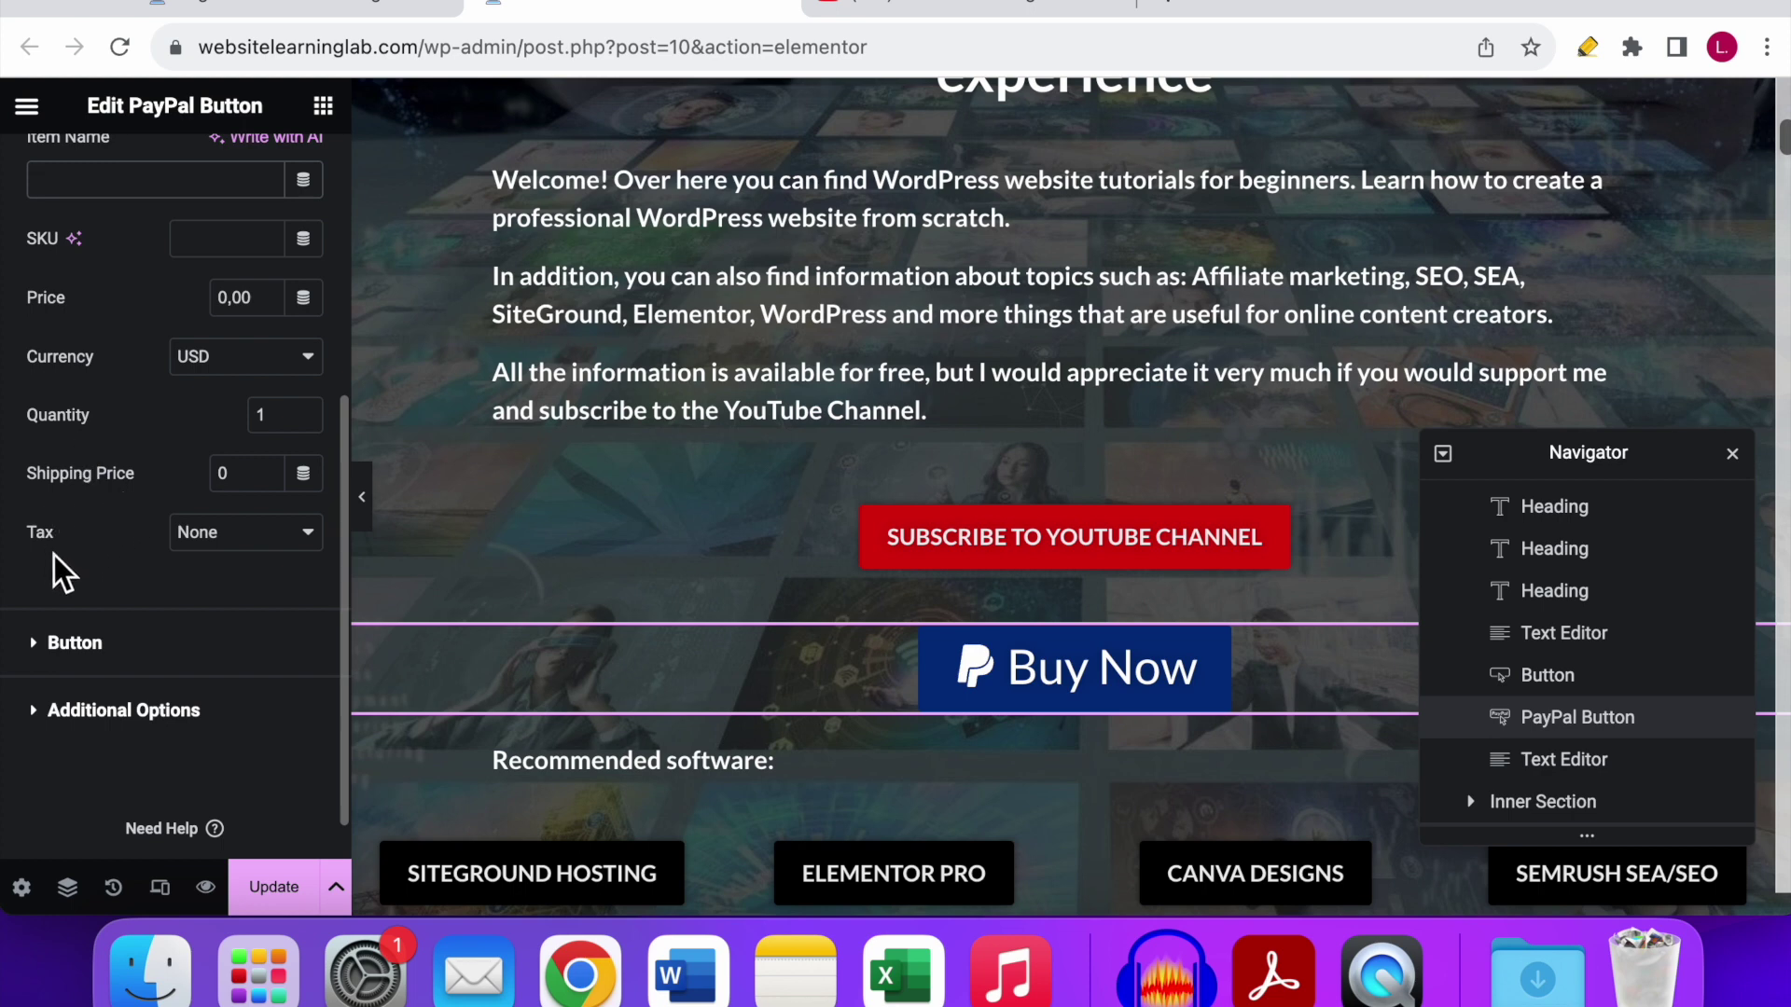
Step: Try a wider icon spacing on the button, then clear it back to default
click(81, 664)
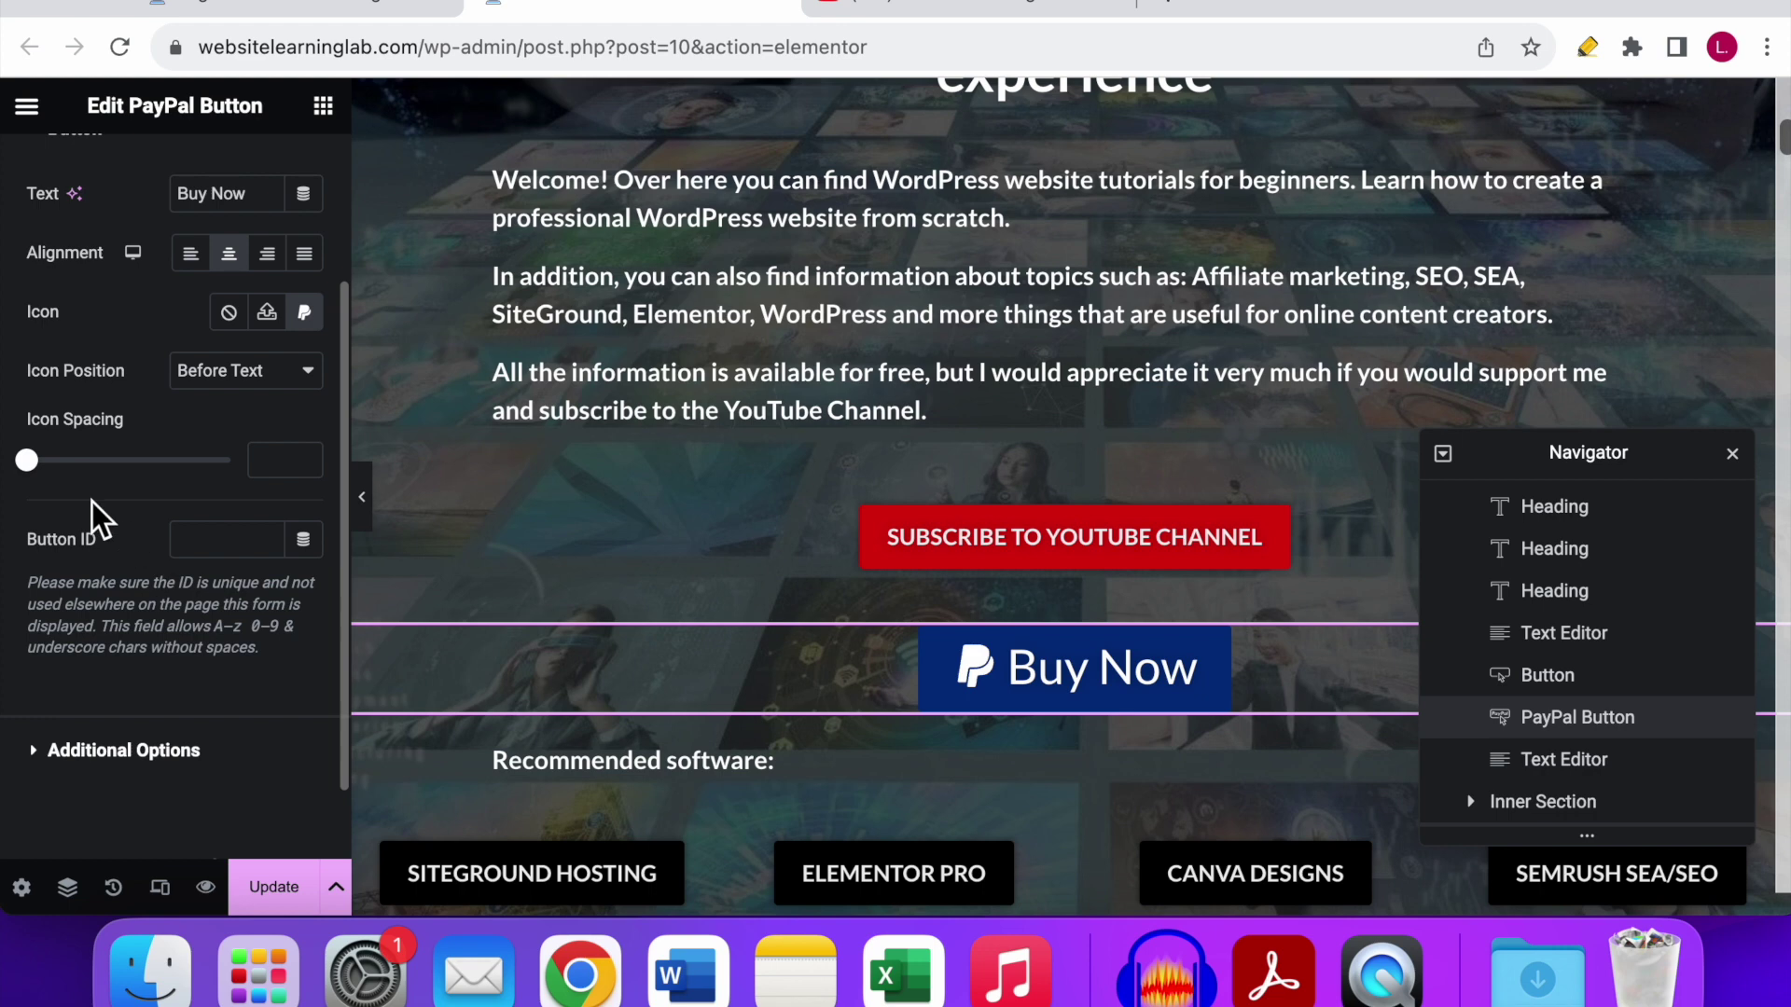
drag(27, 466, 81, 467)
double_click(266, 460)
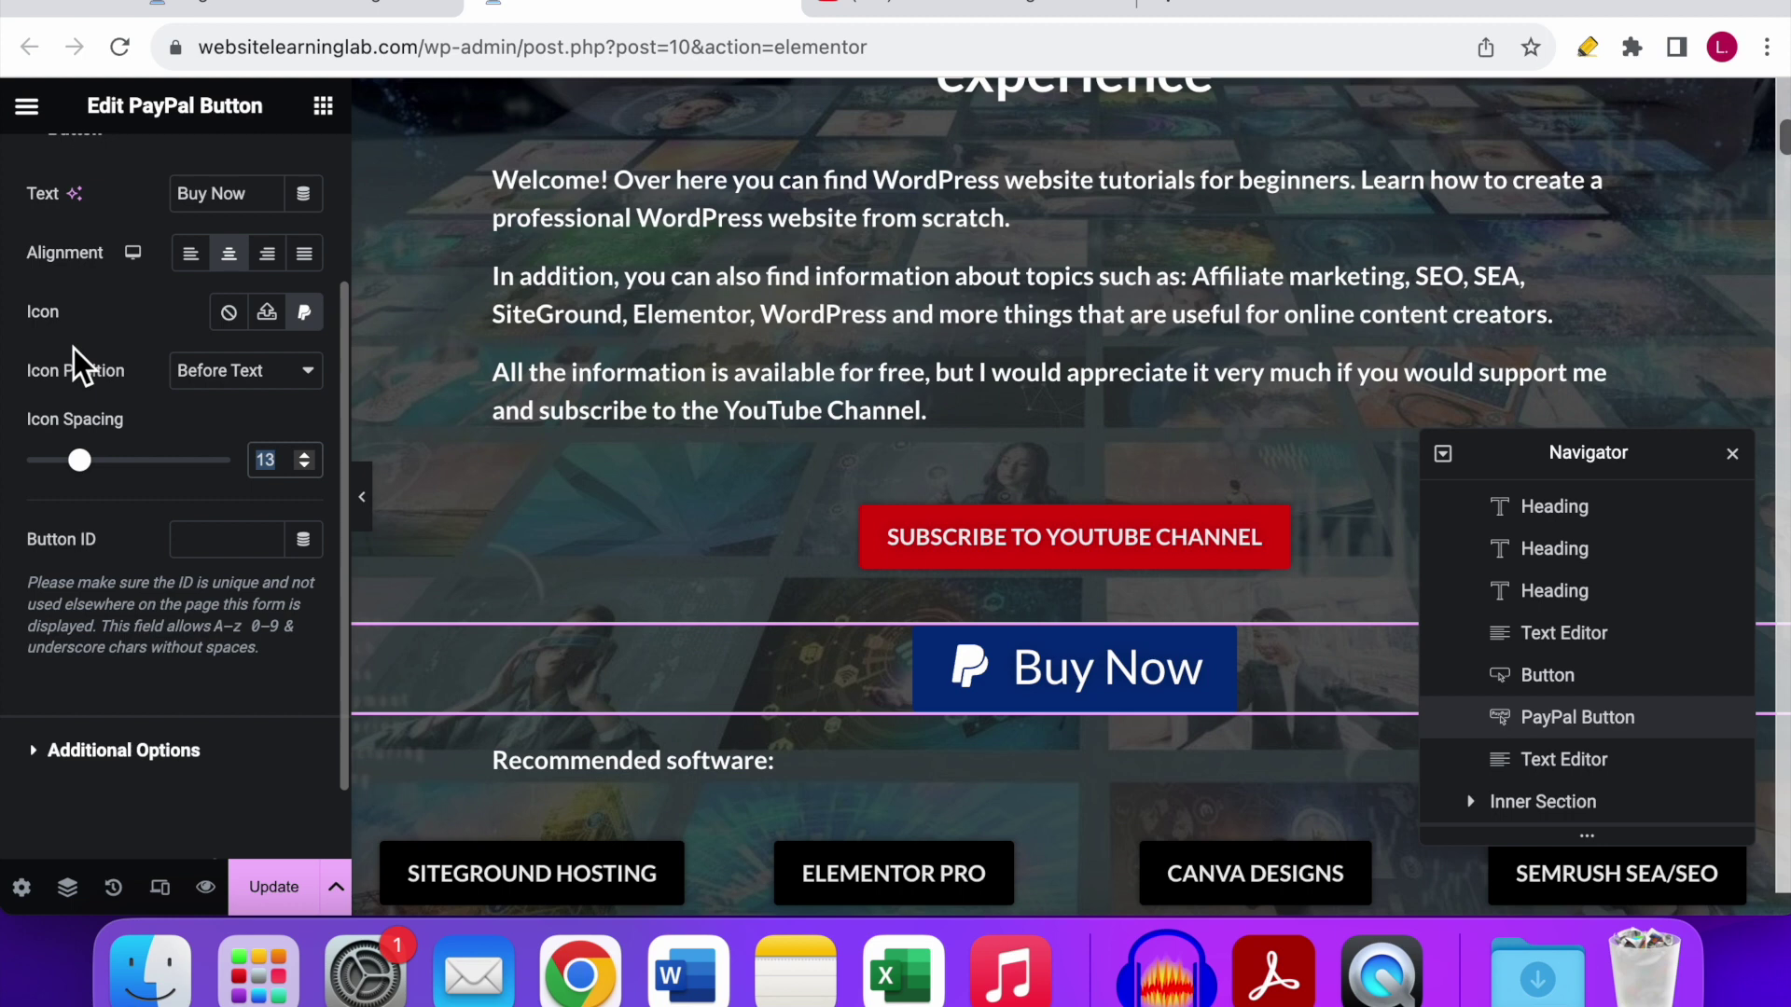
key(BackSpace)
Step: Enable Custom Messages under Additional Options, revealing the default error message fields
scroll(139, 419, down, 2)
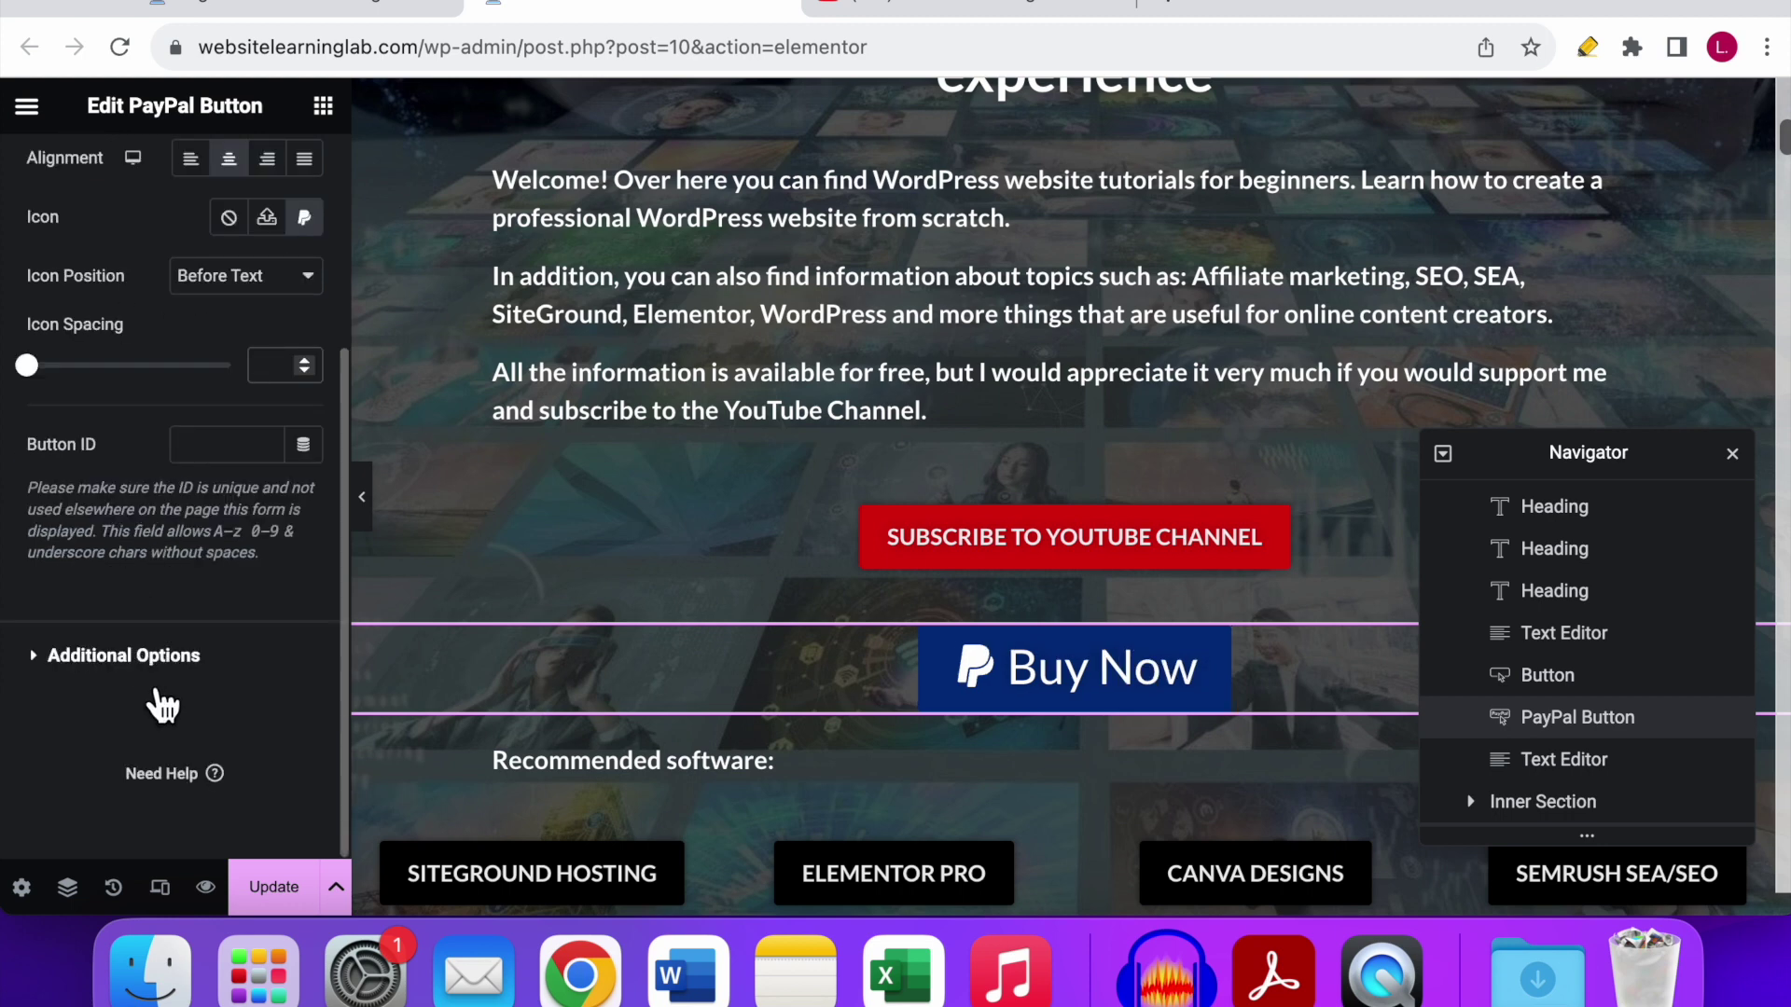
click(164, 655)
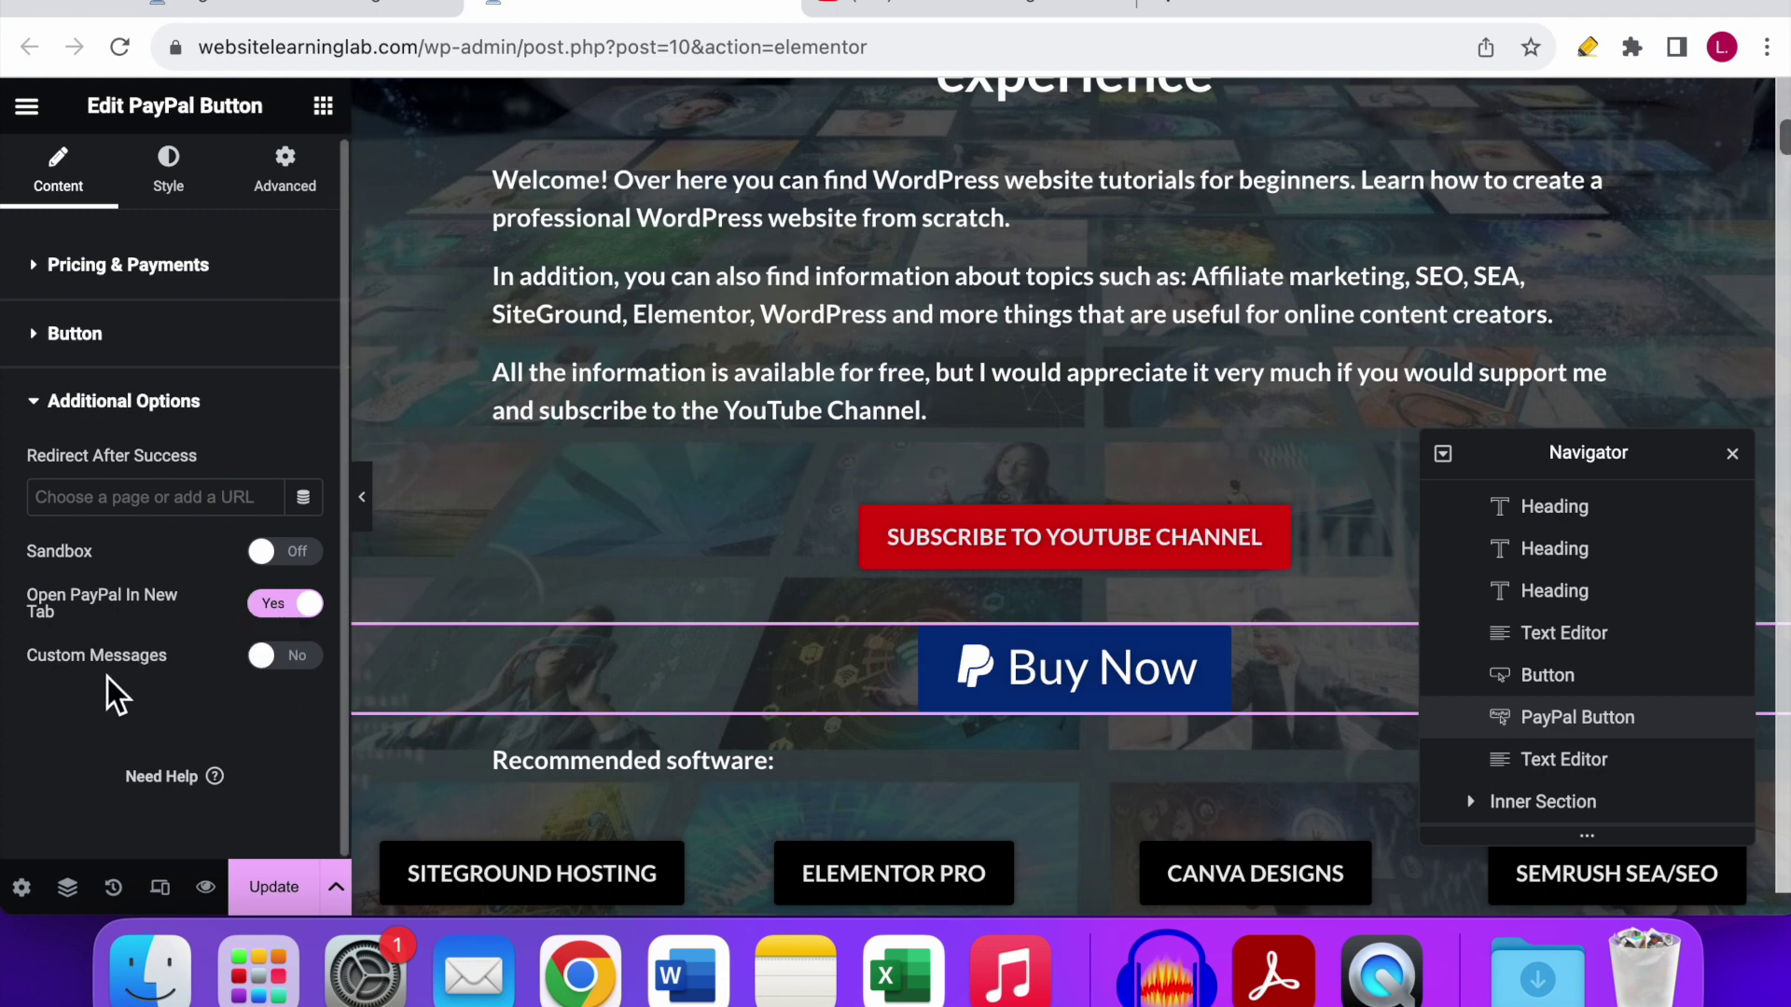
click(280, 660)
scroll(130, 691, down, 3)
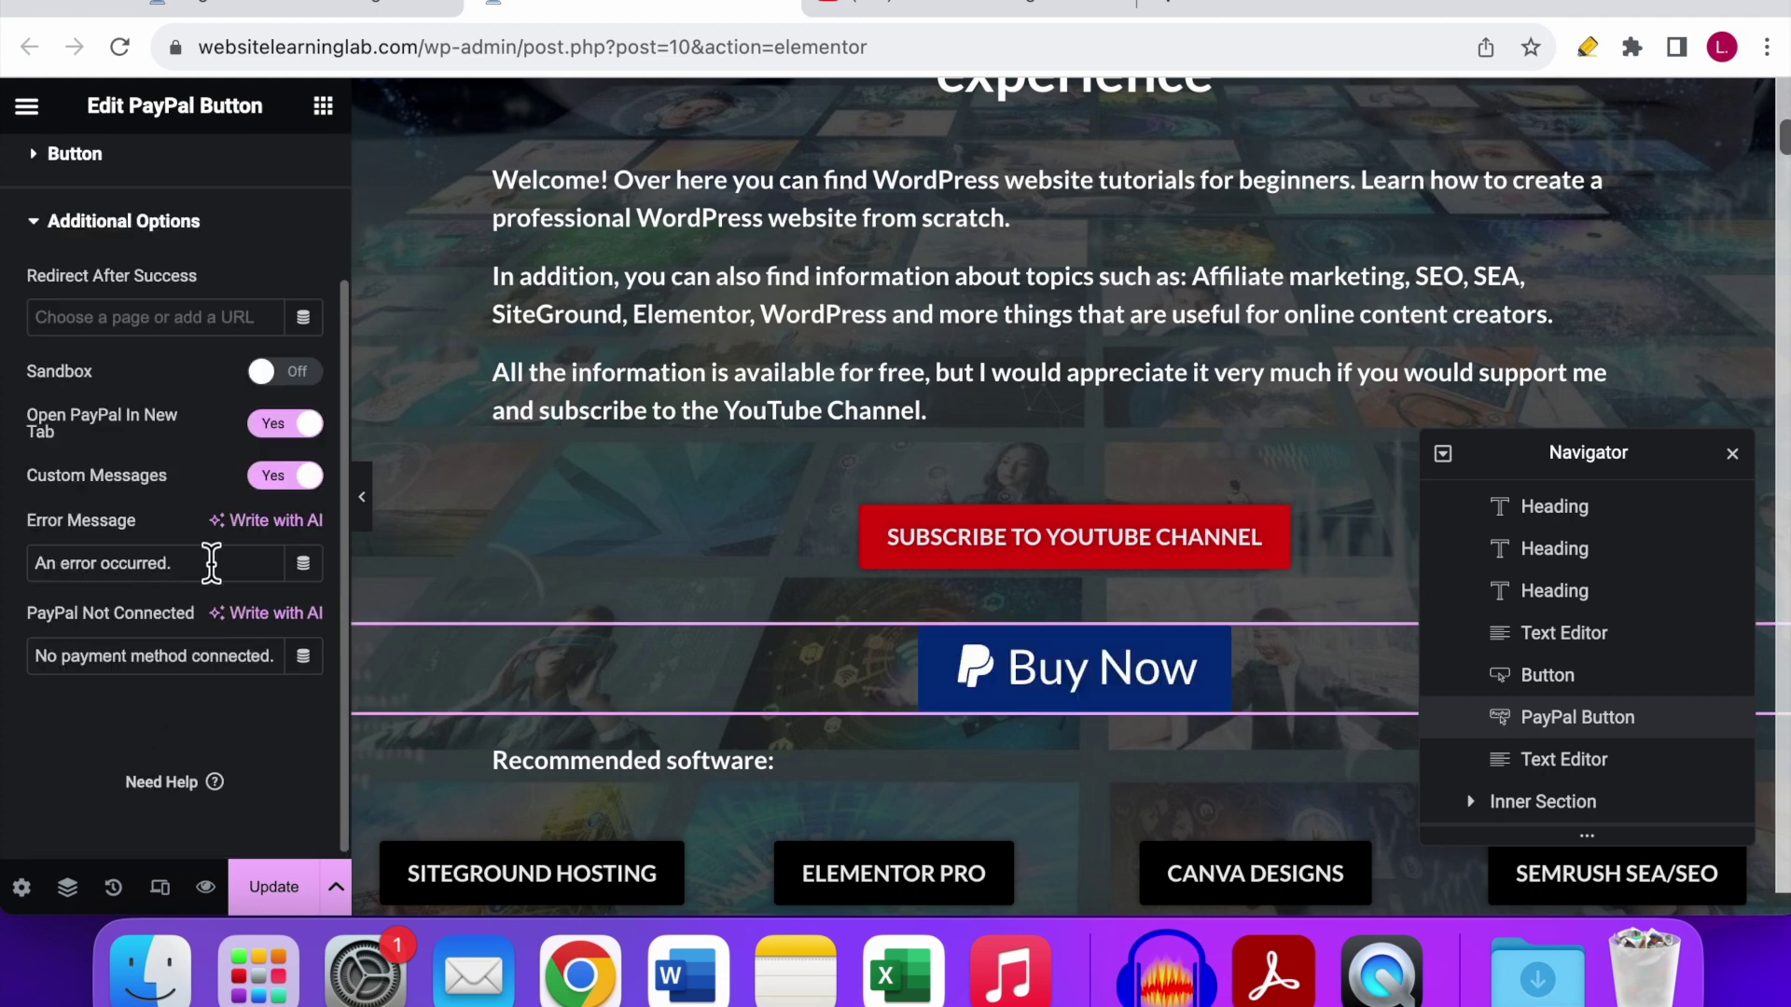
drag(211, 563, 11, 559)
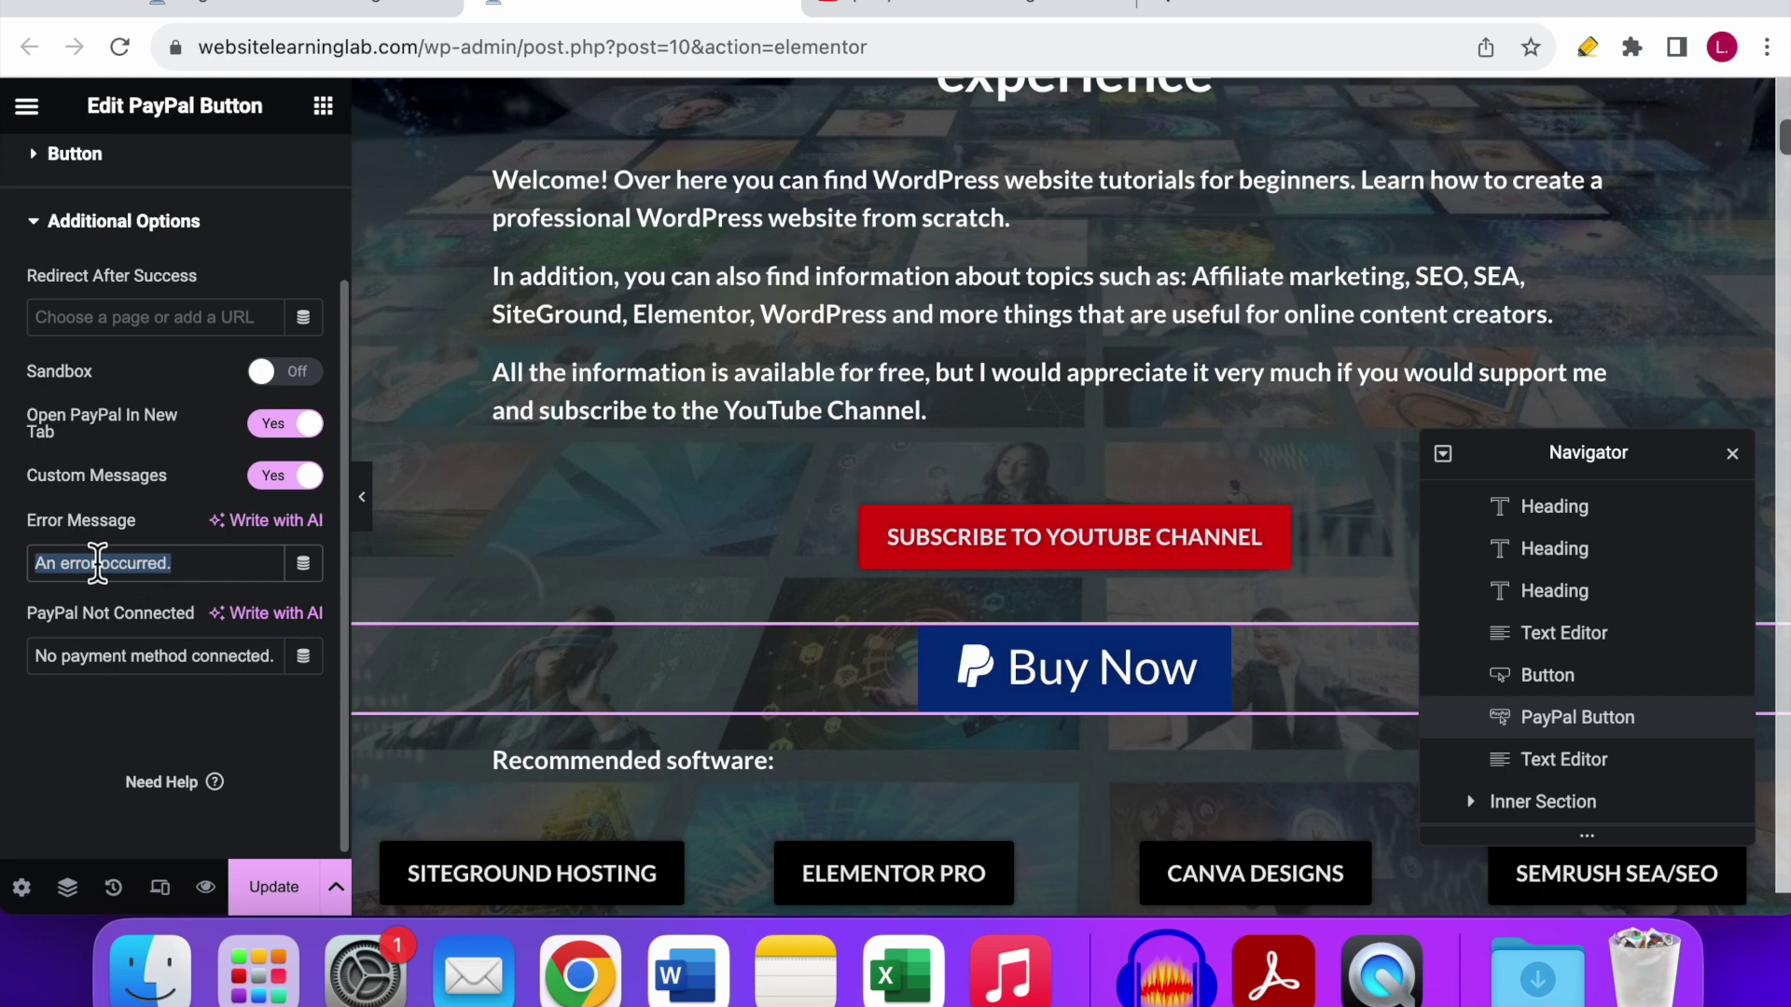
click(29, 586)
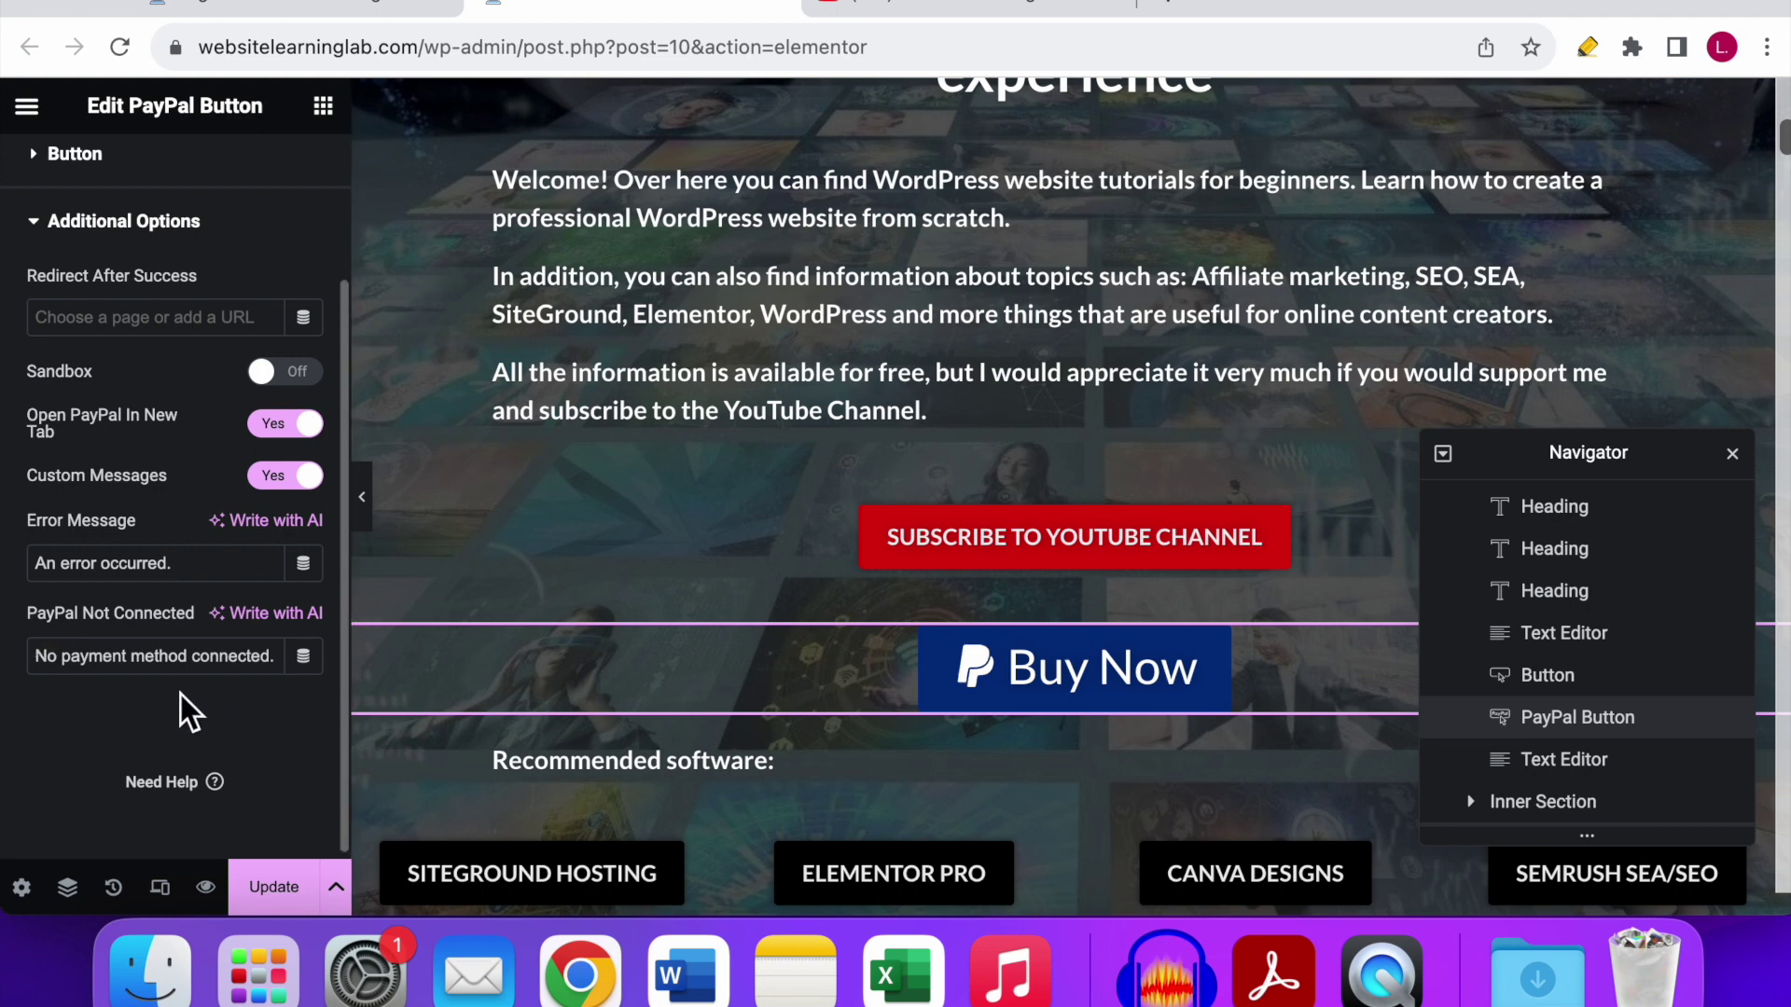
drag(33, 658, 133, 664)
click(277, 477)
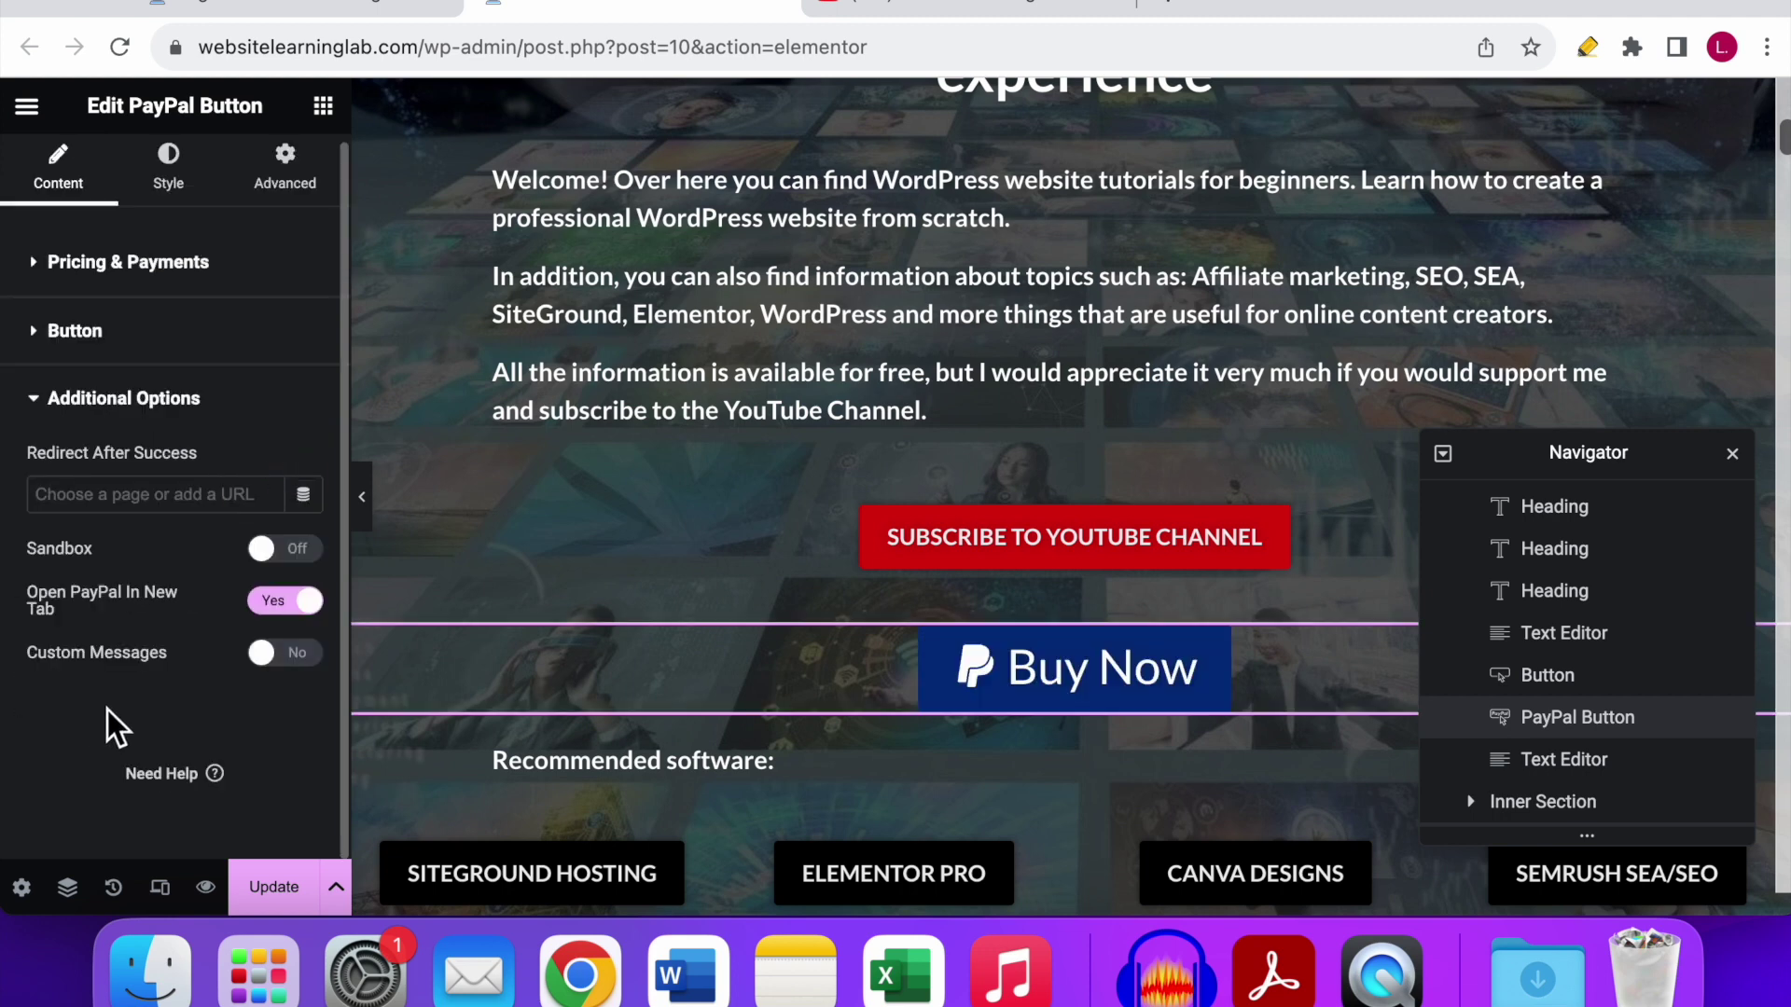